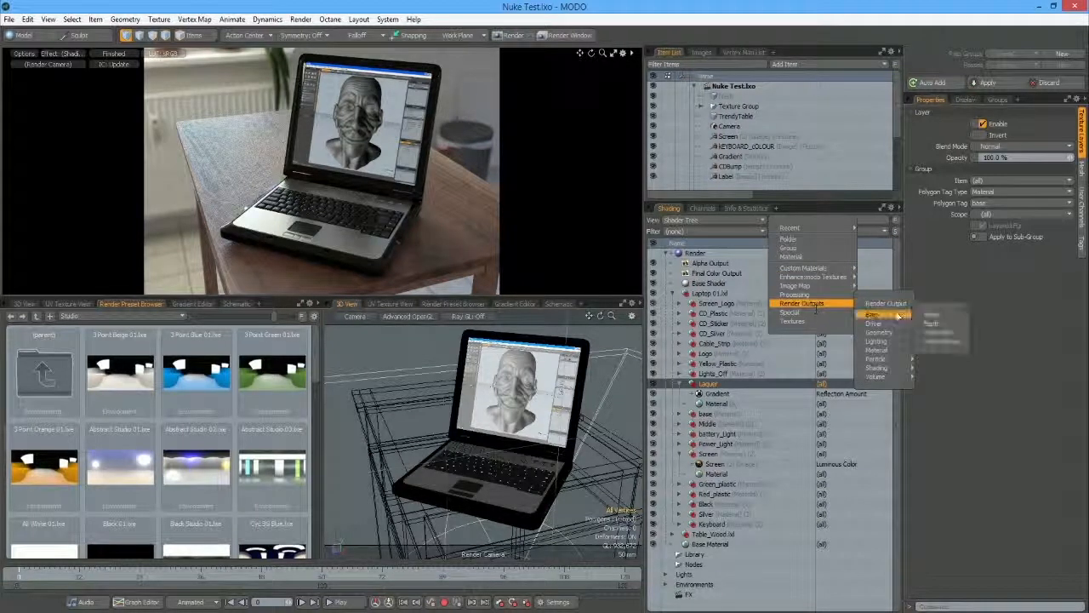
Step: Add an Alpha render output to the Lacquer material and rename it 'Alpha Output Lacquer'
click(936, 308)
right_click(741, 395)
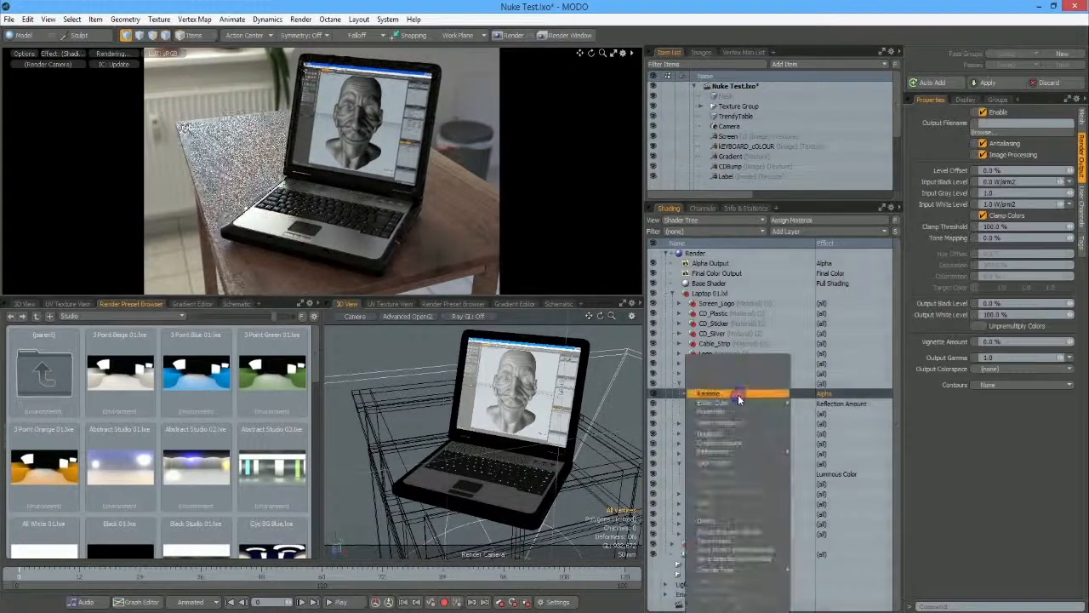
click(750, 394)
key(Right)
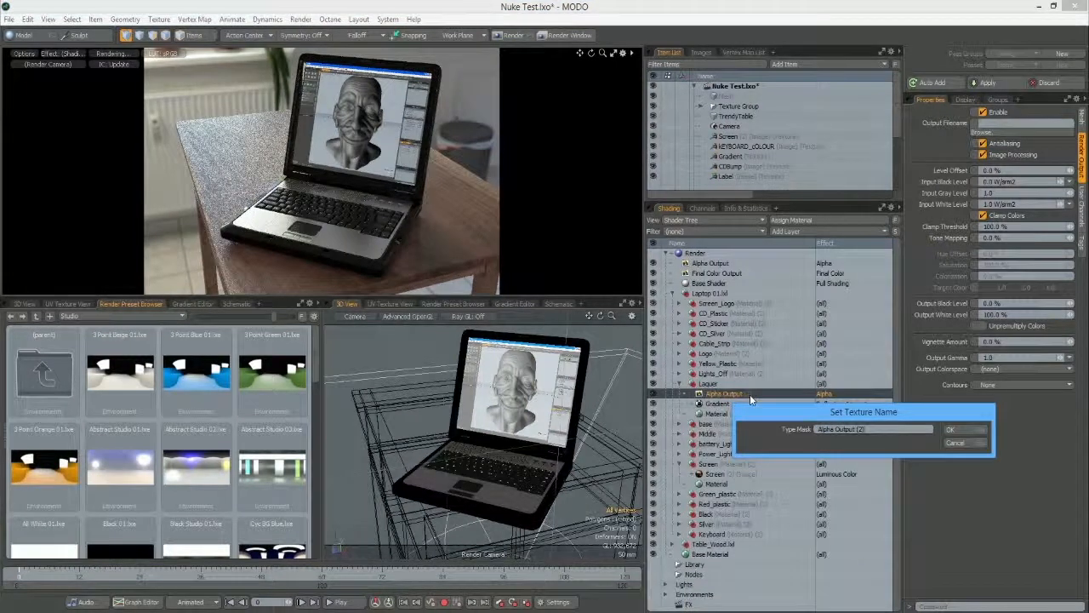
key(BackSpace)
key(BackSpace)
key(BackSpace)
text(La)
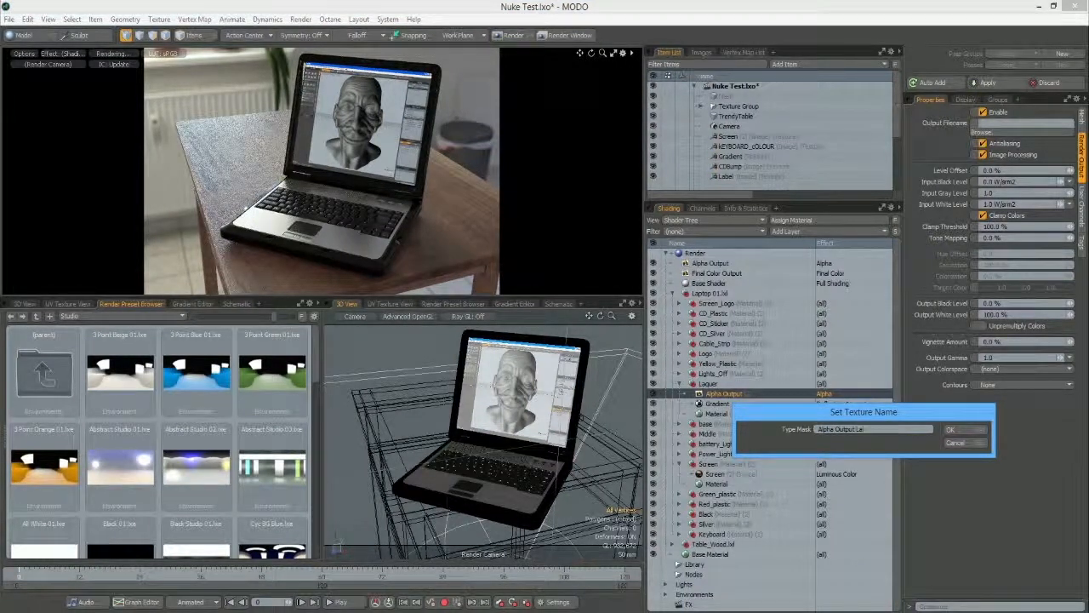
text(cquer)
key(Return)
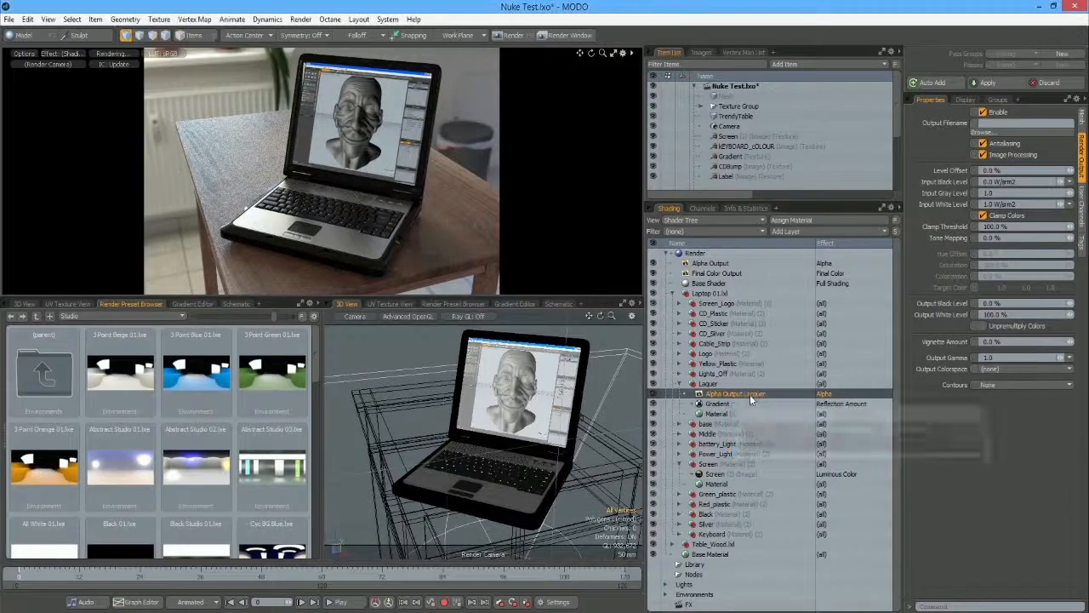
click(63, 54)
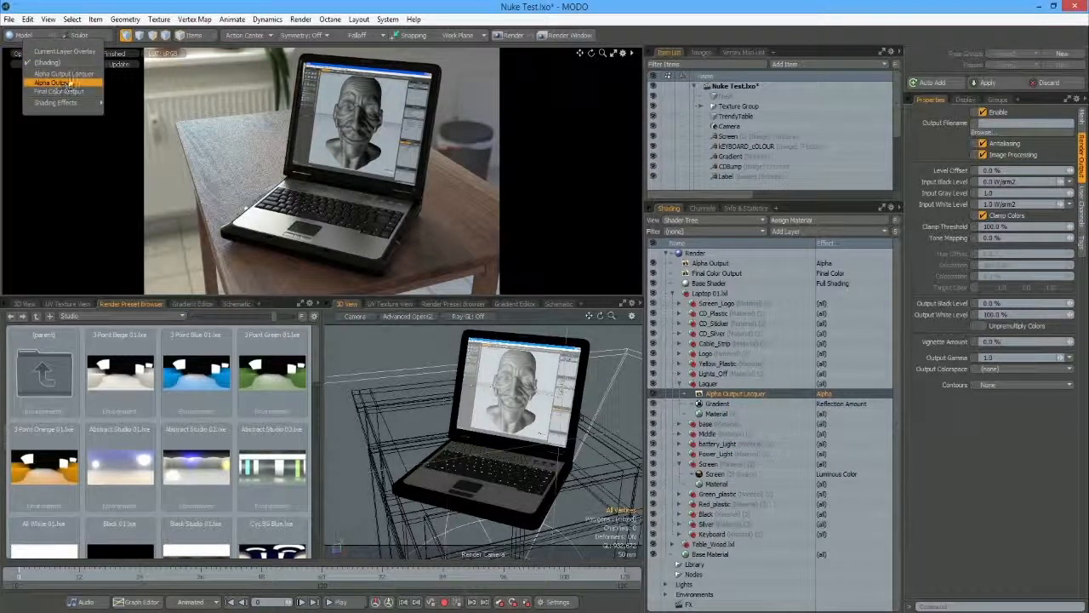
click(70, 75)
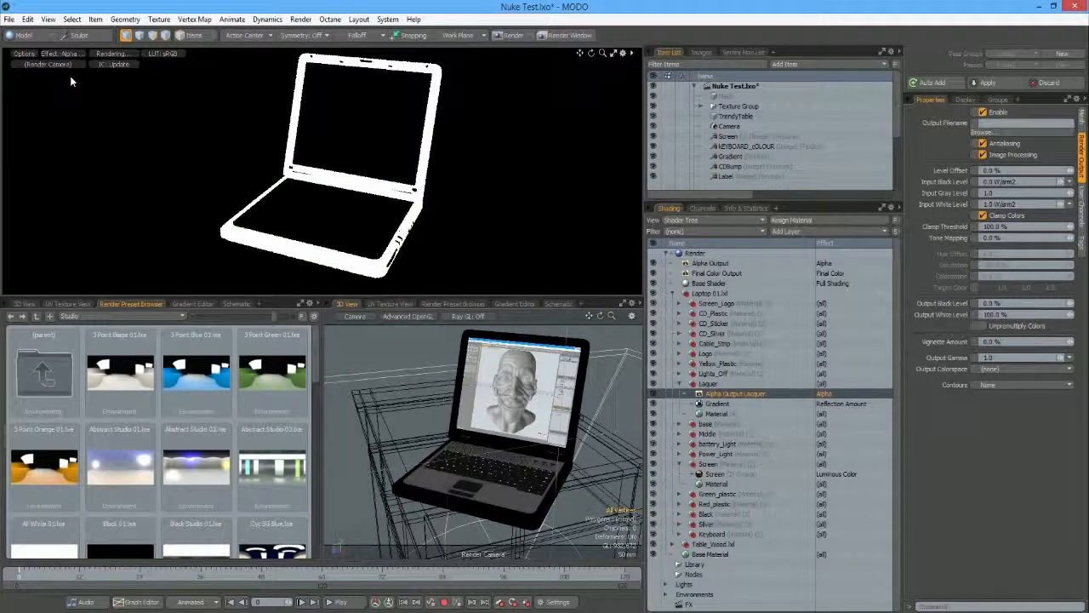
click(81, 55)
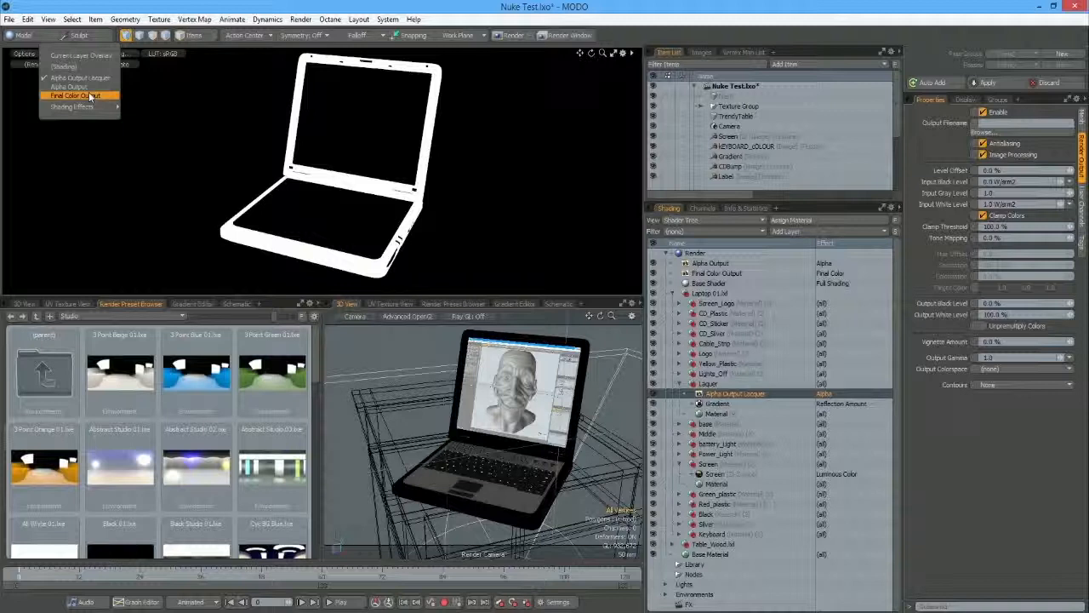
click(88, 95)
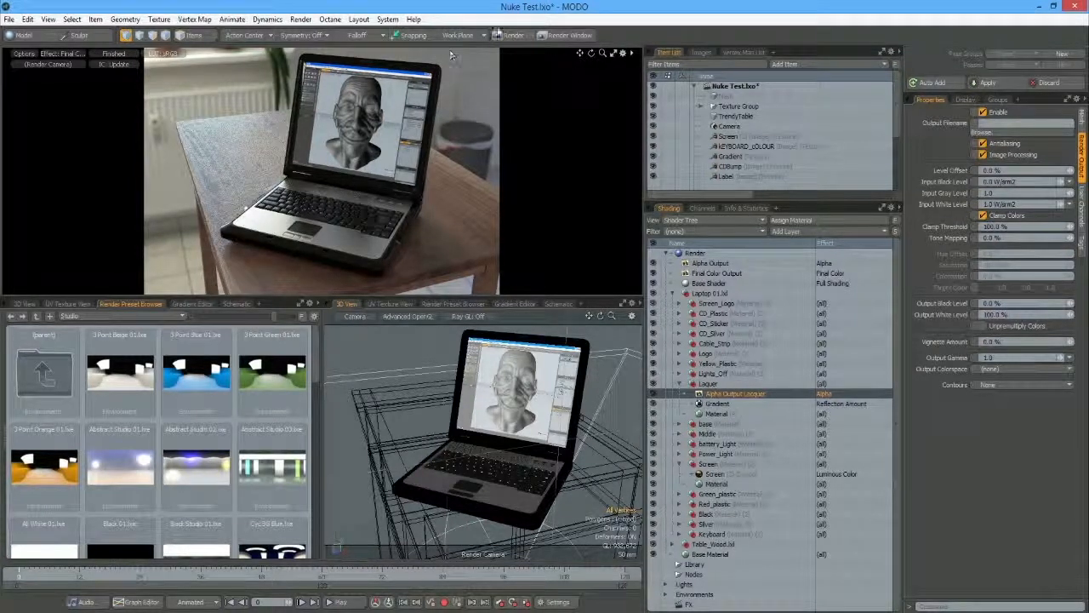
Step: Render the laptop scene at 3000 × 2000 and save all passes as images named 'laptop'
click(514, 35)
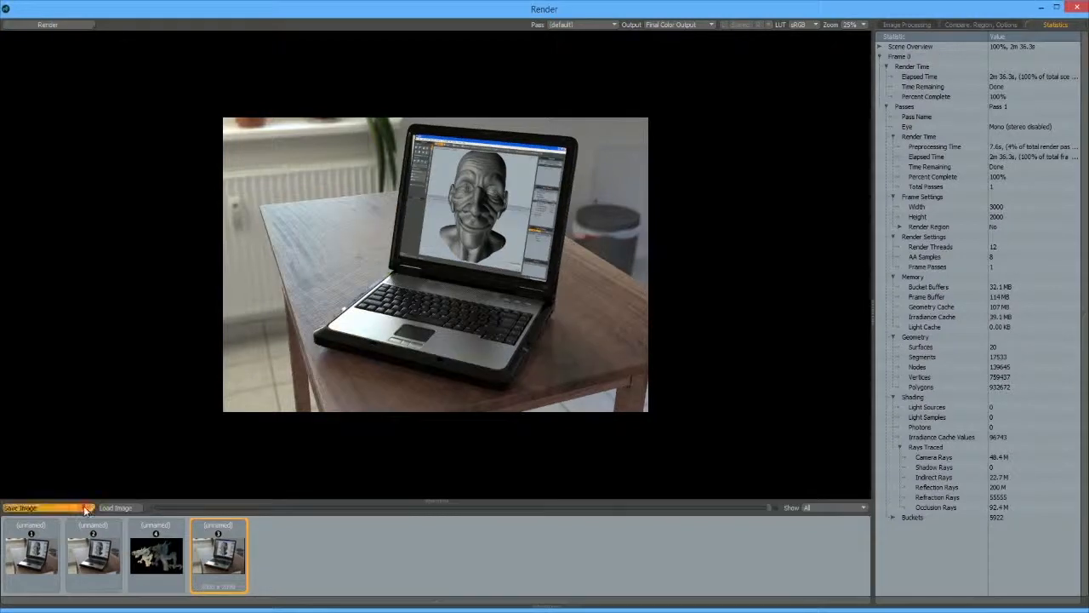
click(83, 507)
click(90, 525)
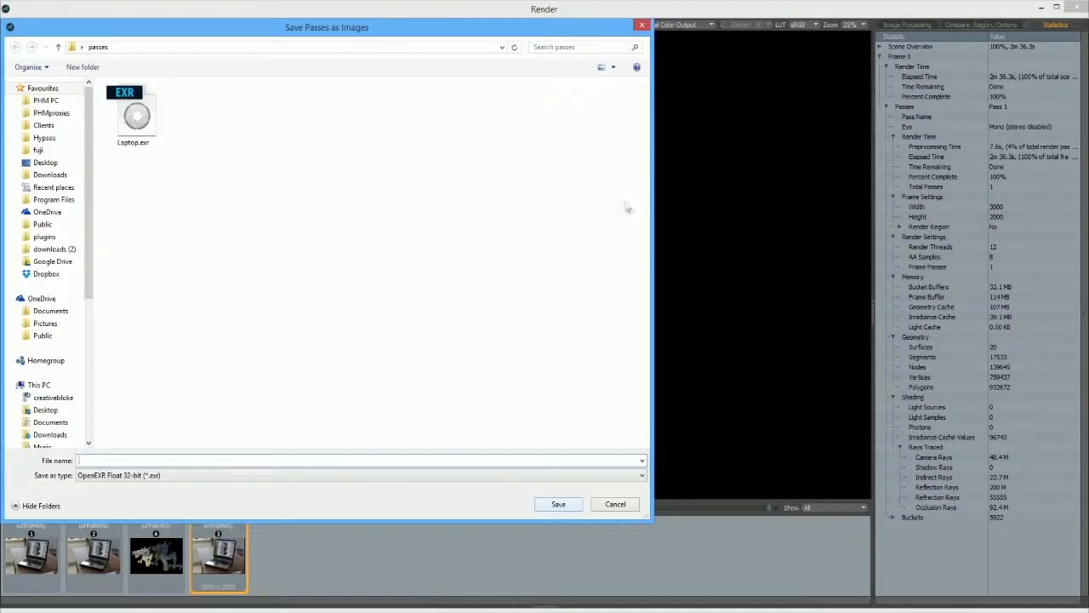
text(laptop)
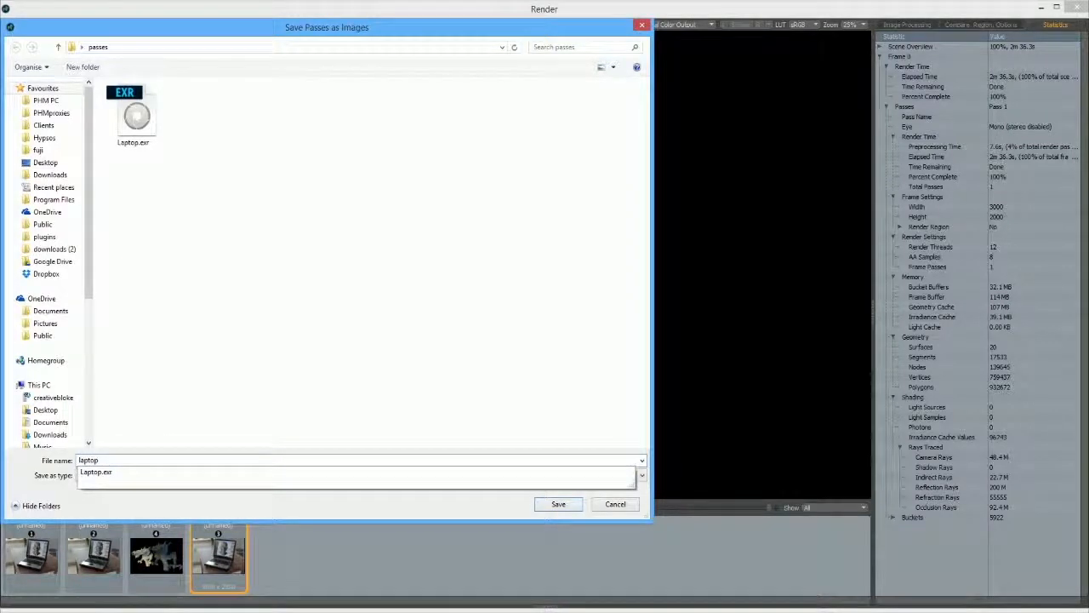
key(Return)
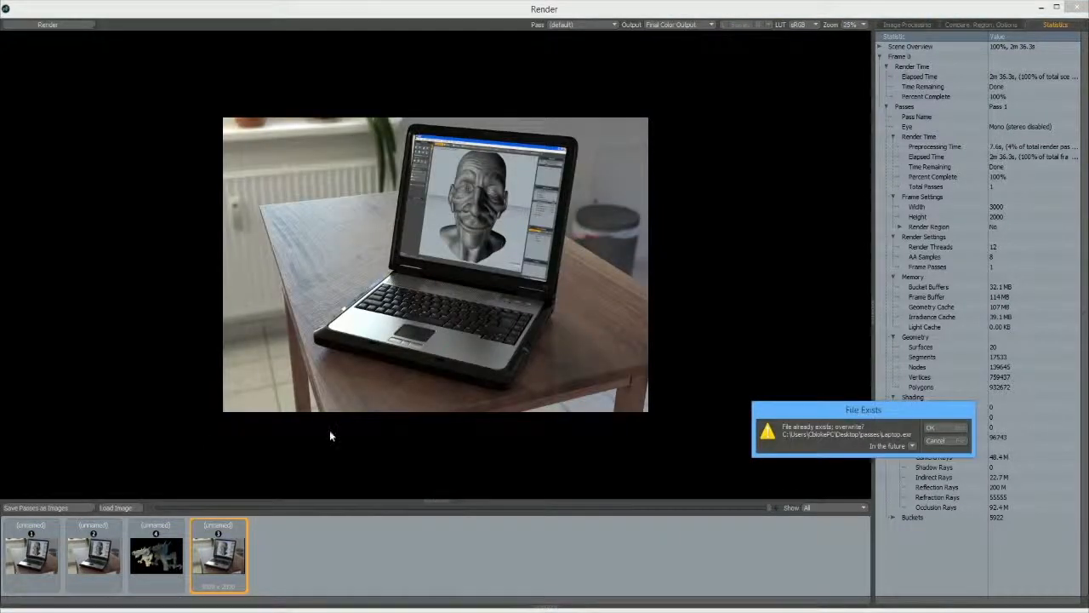
Step: Overwrite Laptop.exr, then read in the Final Color Output and Alpha Output Lacquer EXRs
click(937, 423)
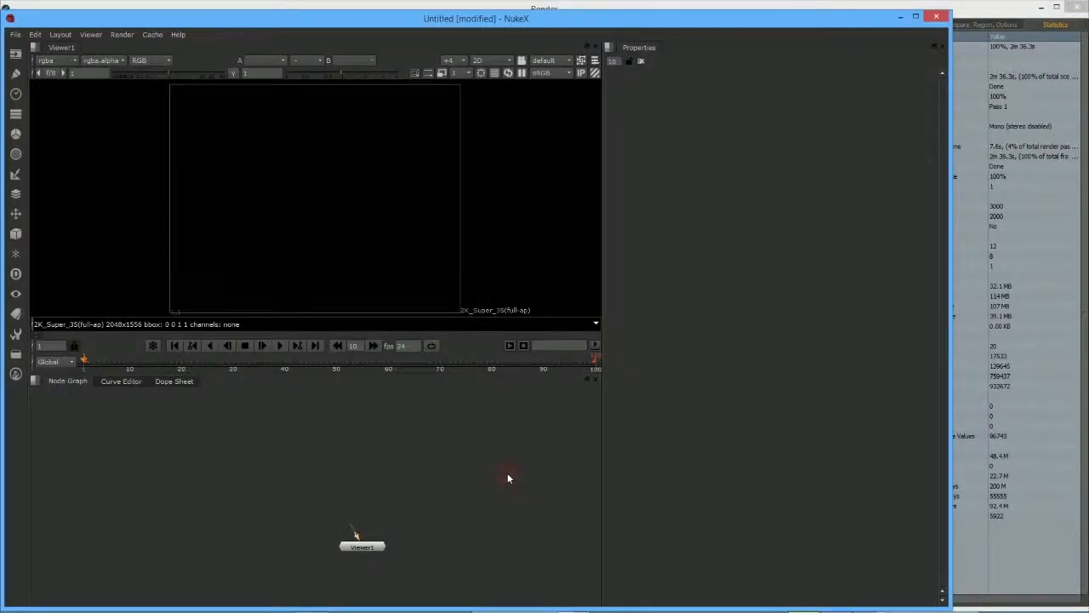
key(r)
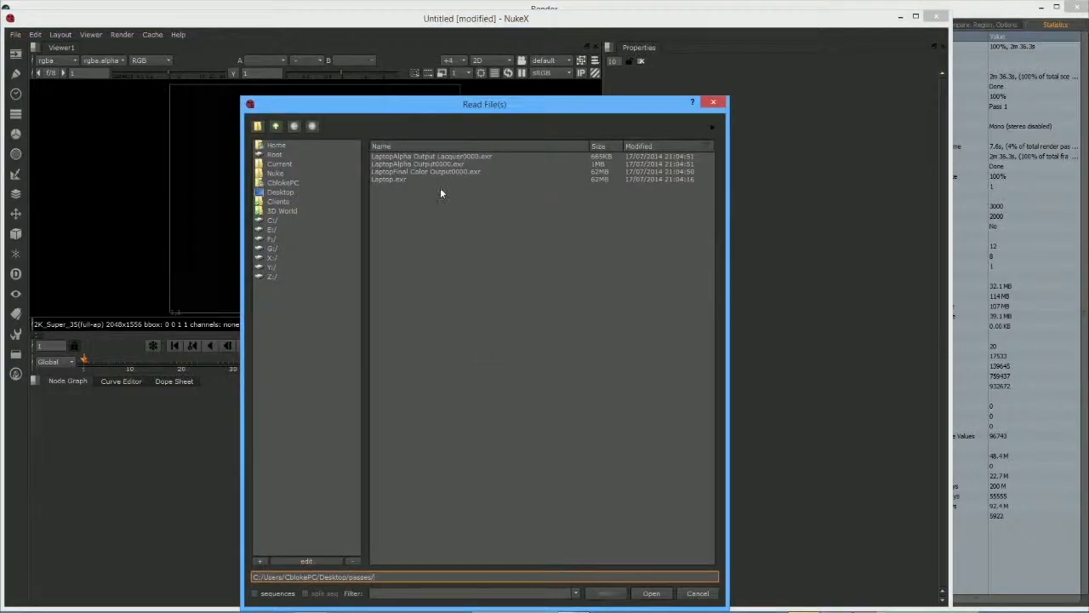
click(417, 174)
ctrl+click(443, 156)
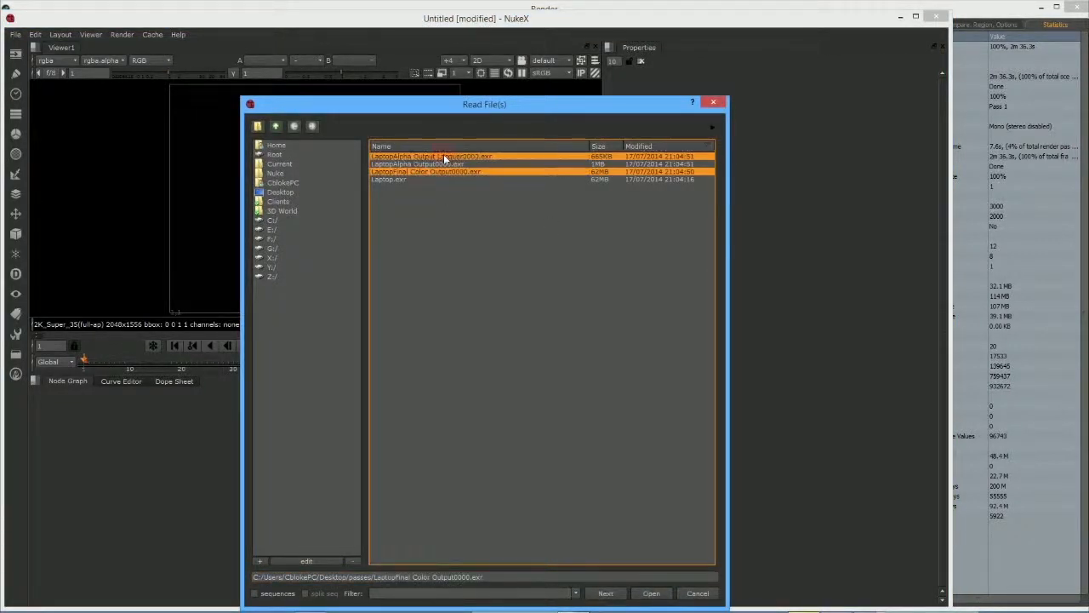
key(Return)
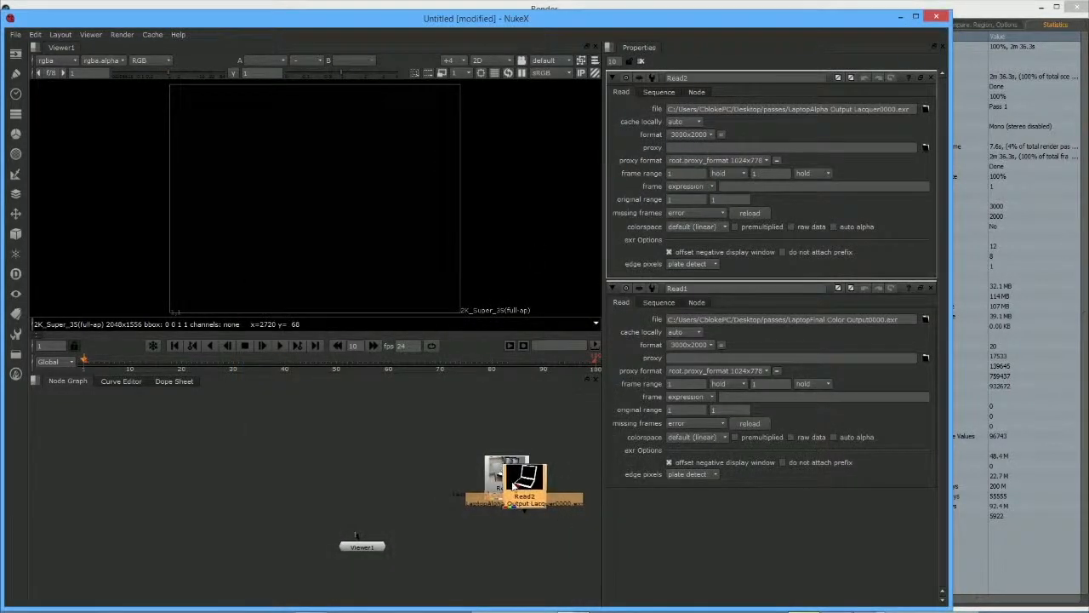
Step: Place Read1 and Read2 side by side and preview each pass in the Viewer
drag(511, 468, 413, 436)
drag(357, 538, 428, 451)
drag(523, 483, 340, 474)
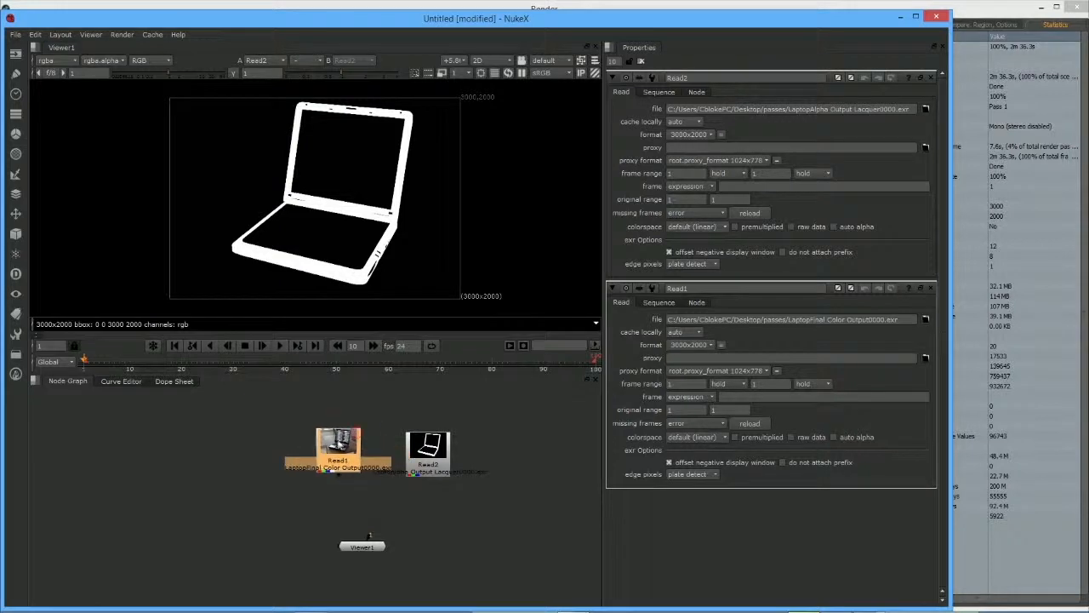
drag(369, 533, 349, 459)
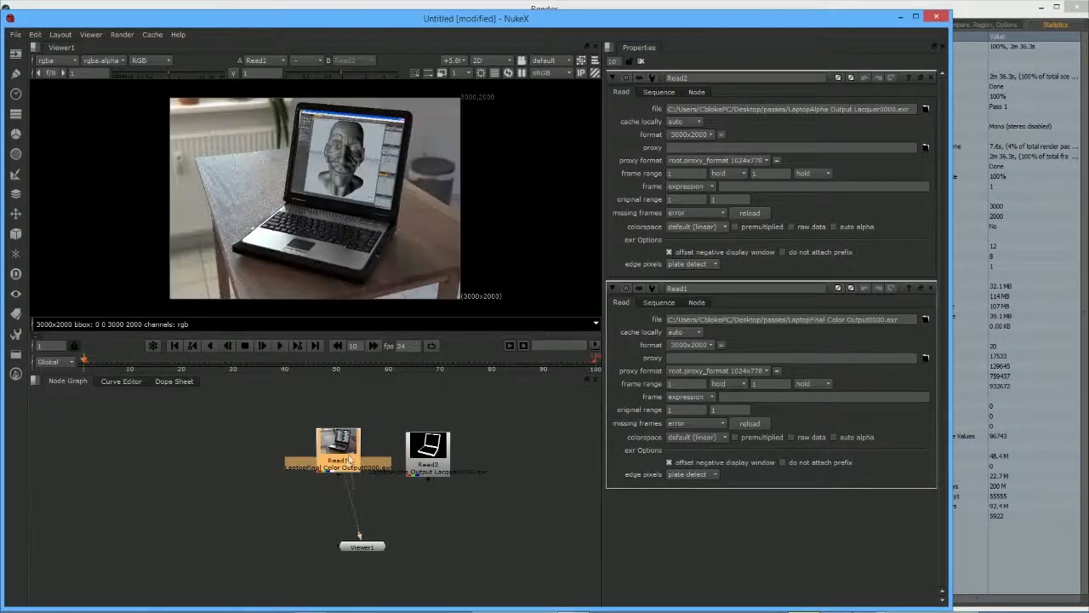
drag(362, 509, 363, 510)
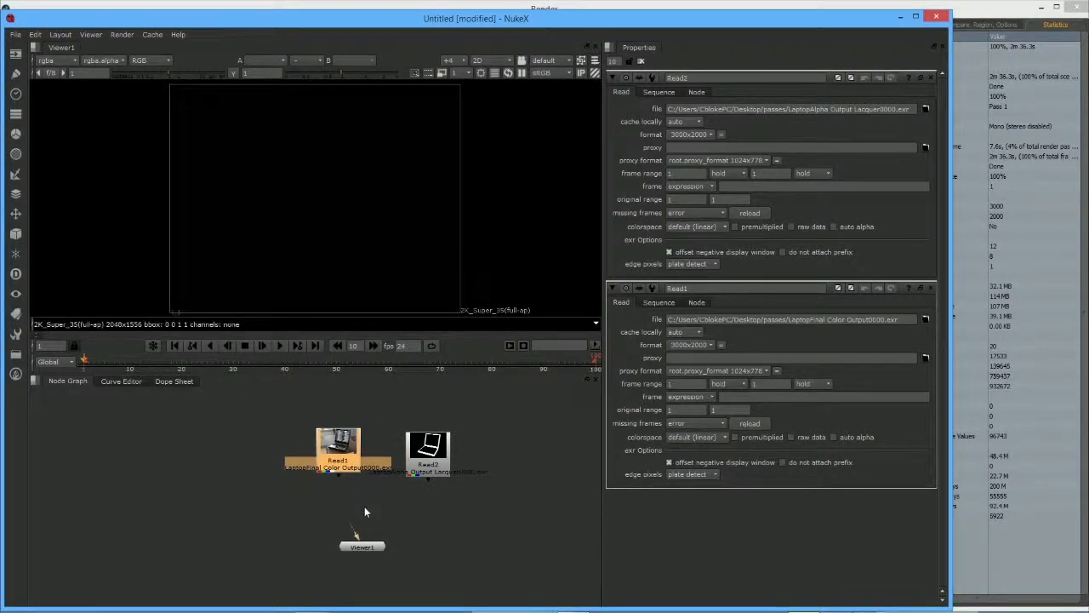
Step: Add a Copy node below the two Reads and connect the Viewer to it
click(16, 197)
click(15, 195)
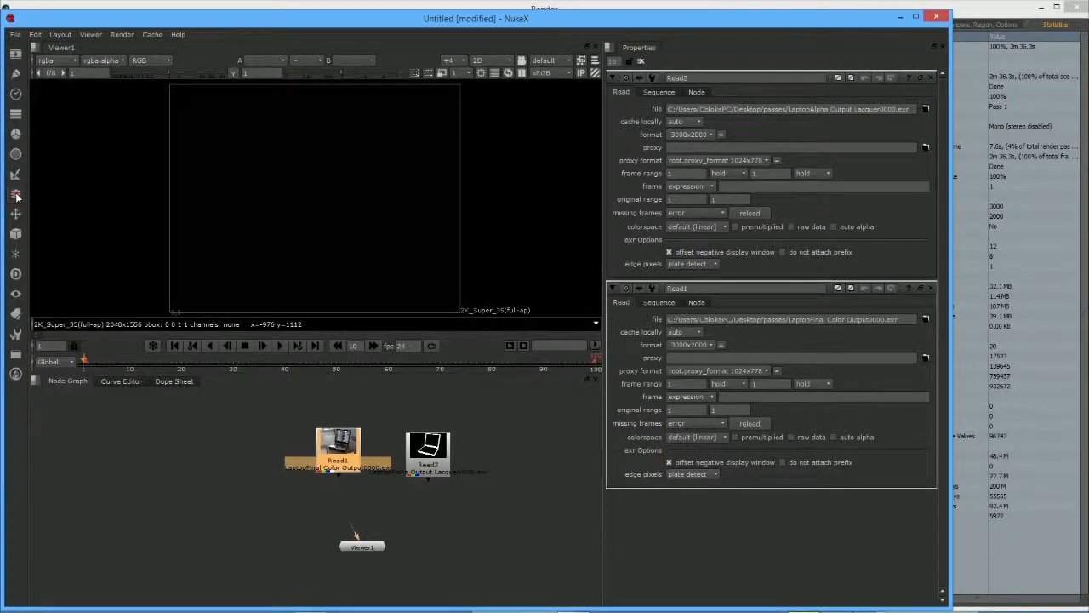
click(15, 117)
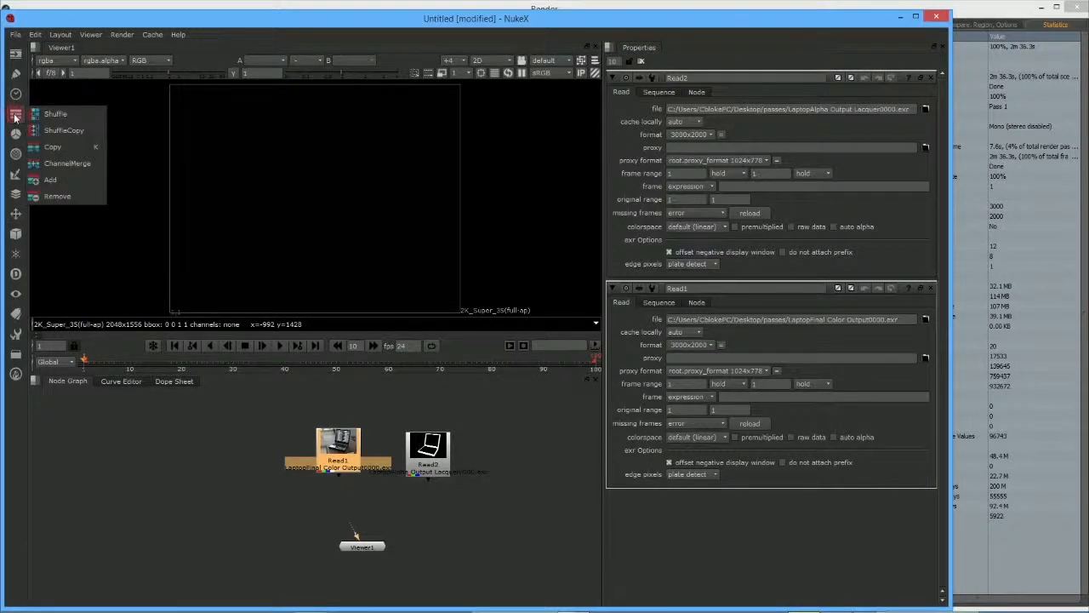
click(61, 150)
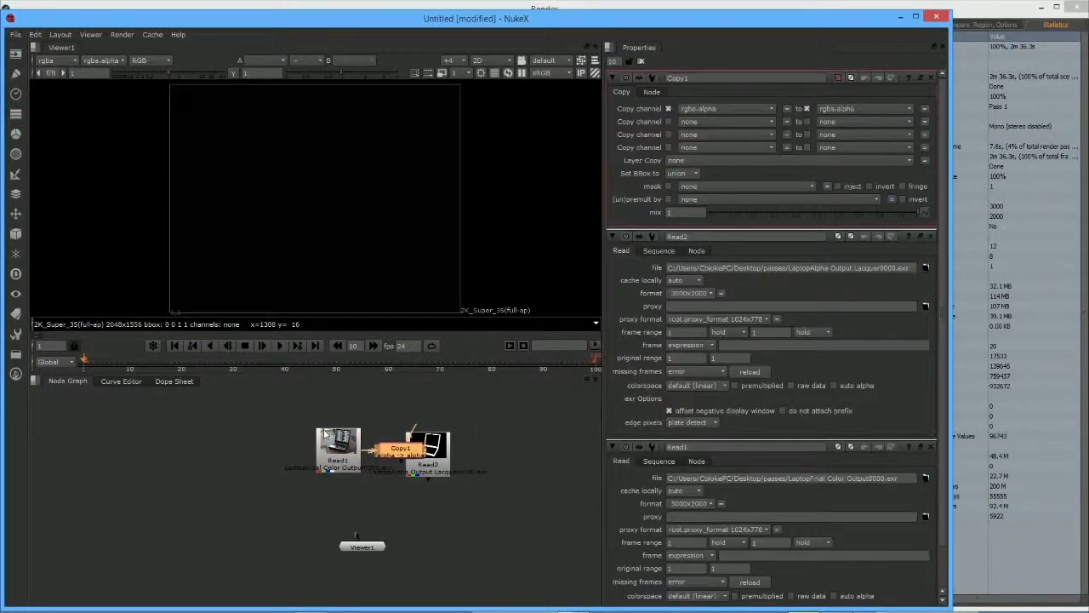
mouse_move(392, 458)
mouse_down()
mouse_move(385, 490)
mouse_move(380, 479)
mouse_move(406, 455)
mouse_move(406, 468)
mouse_up()
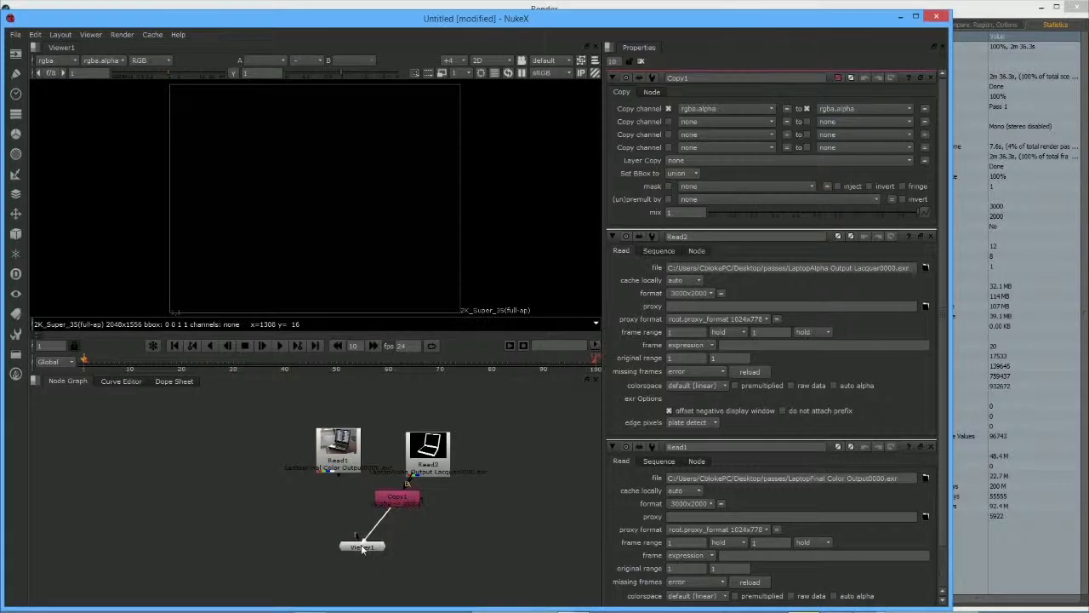
drag(363, 549, 364, 547)
drag(397, 504, 362, 509)
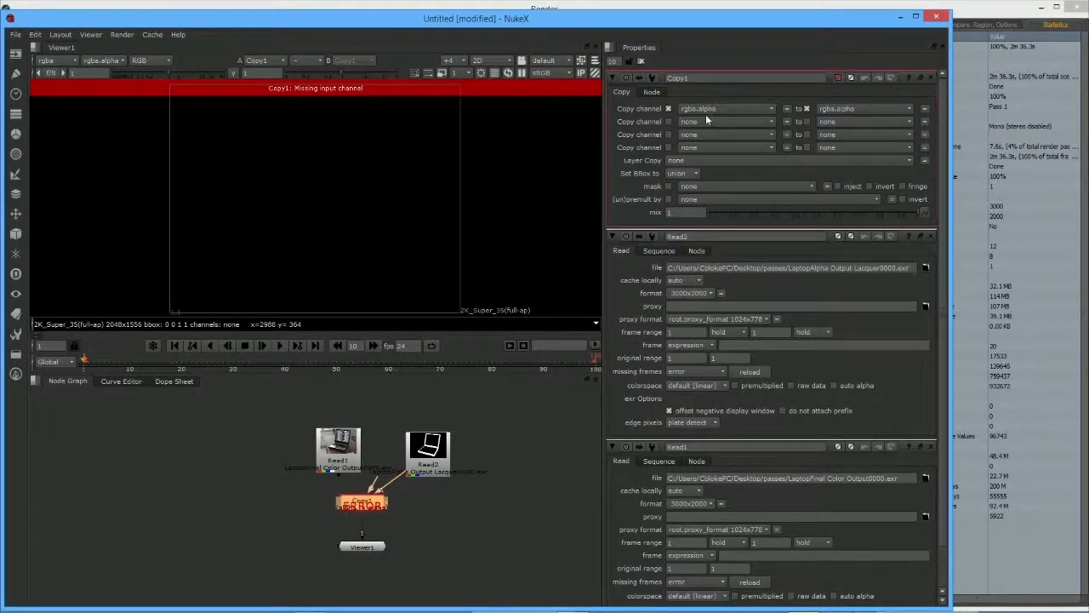
Step: Set Copy1 to copy rgba.red into rgba.alpha
click(706, 109)
click(713, 135)
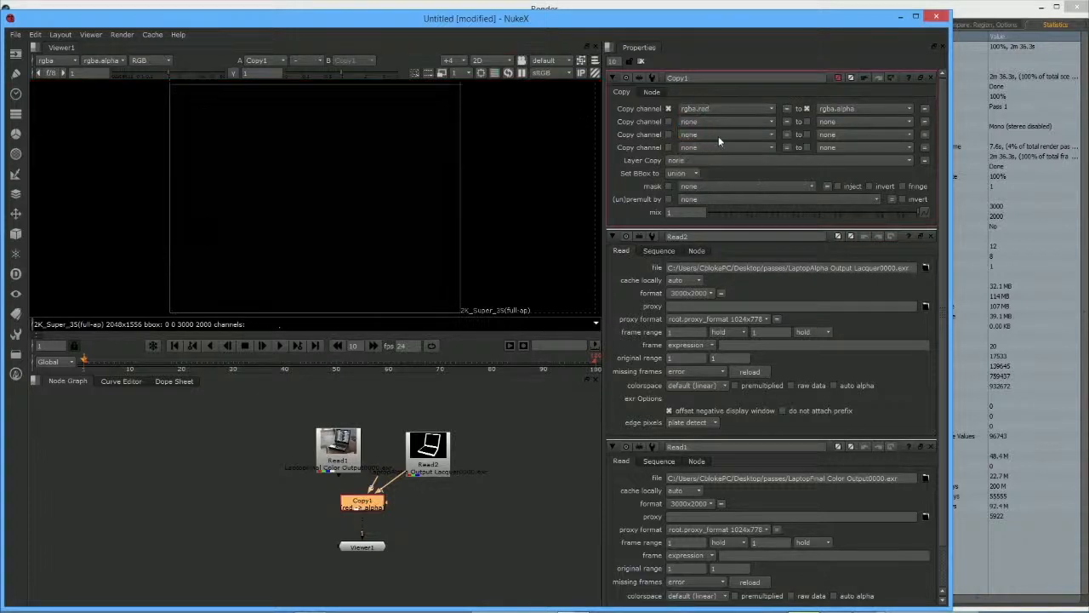
click(375, 489)
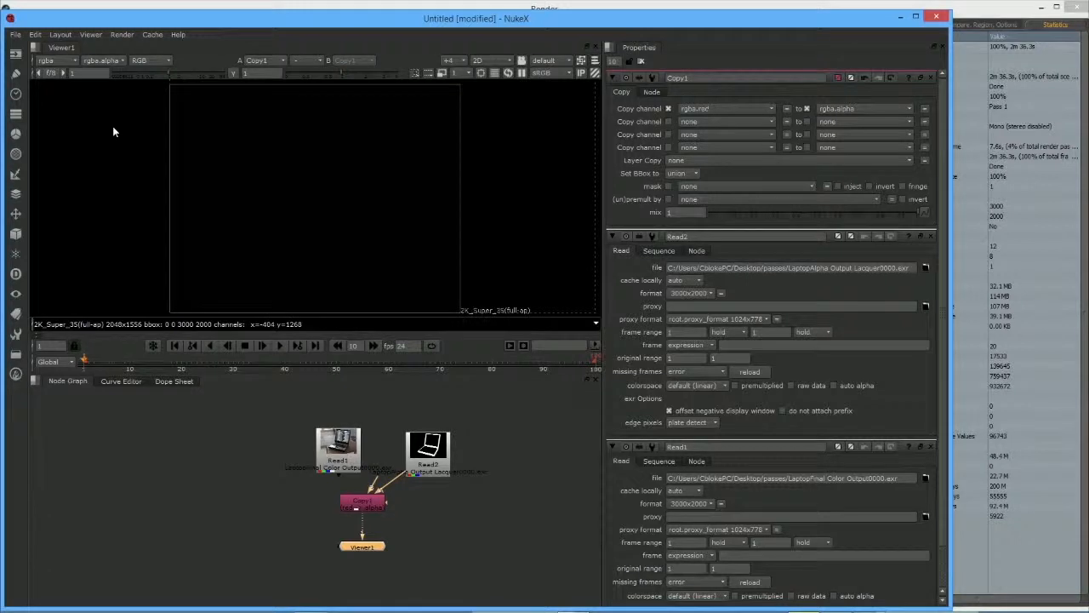
Step: View the alpha channel and set the project format to 3000x2000
key(a)
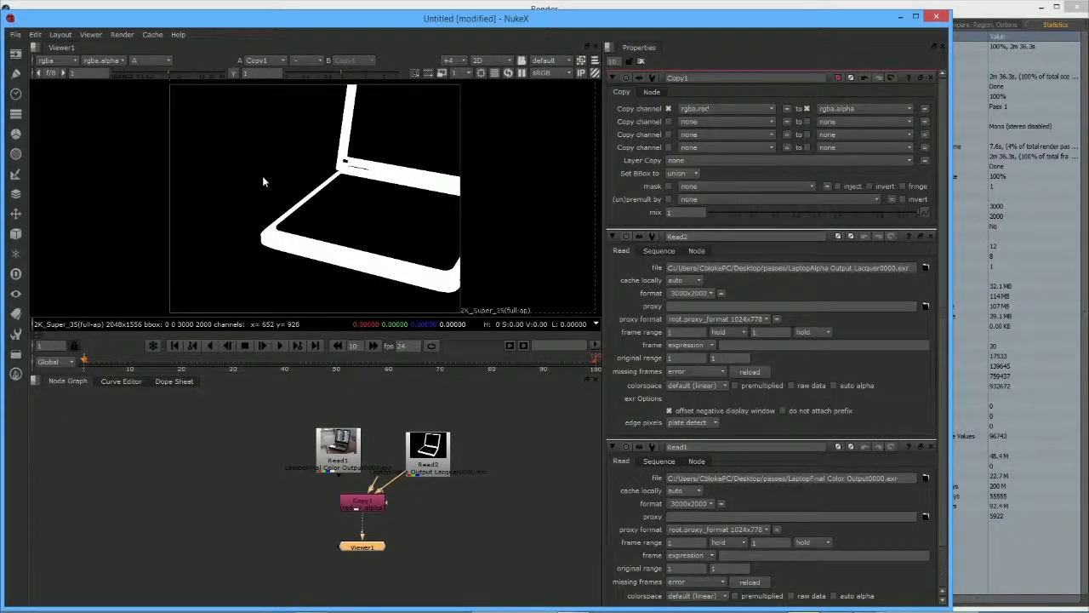
key(s)
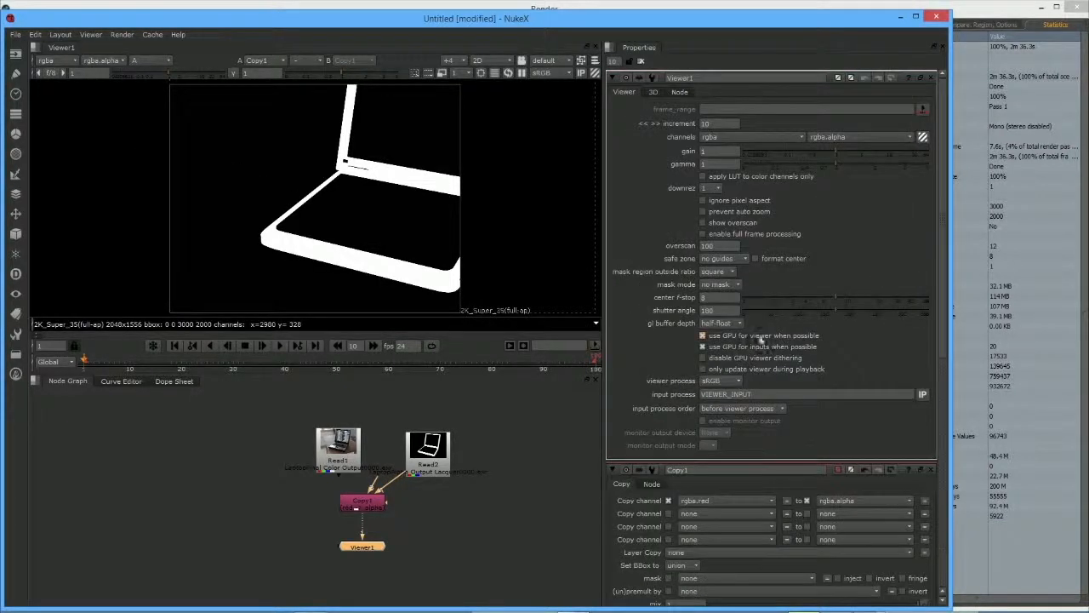
key(s)
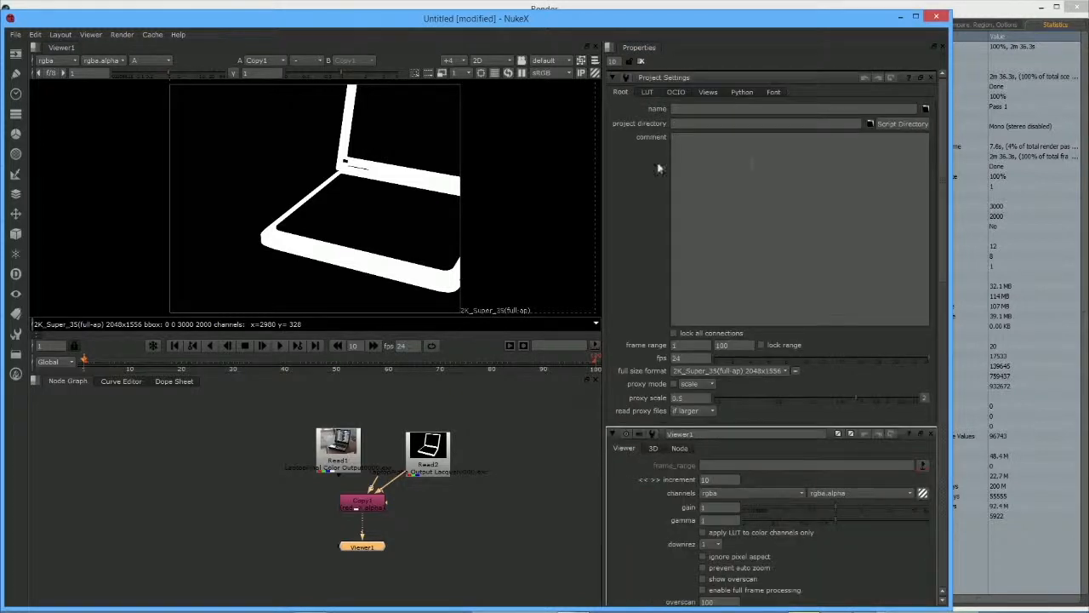
click(712, 375)
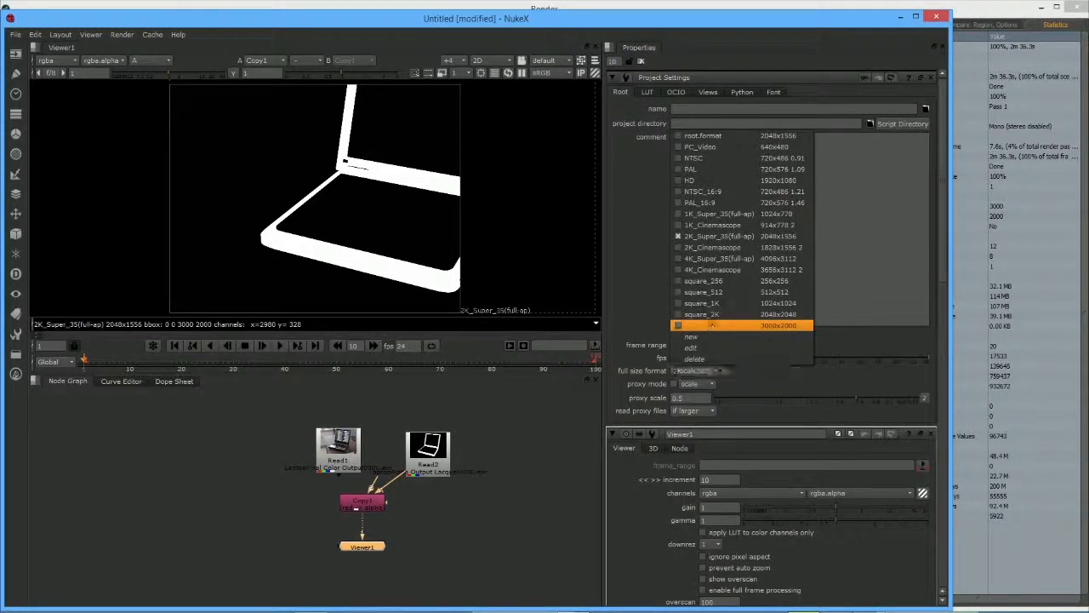
click(712, 323)
click(551, 488)
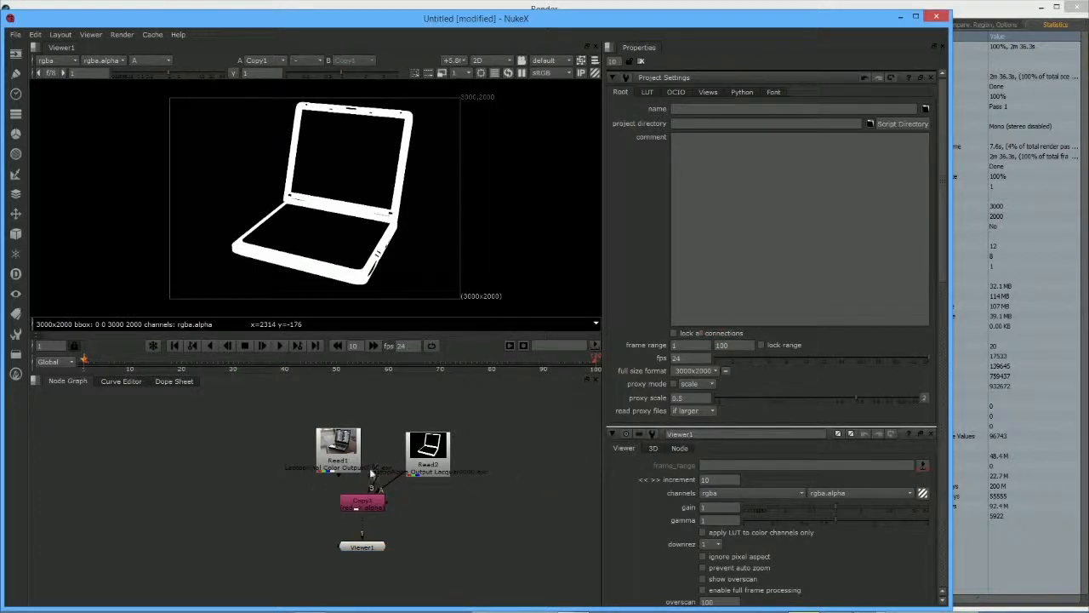
Step: Connect Read1 to Copy1's B input, show RGB in the Viewer, and rearrange the Reads
drag(375, 487, 359, 462)
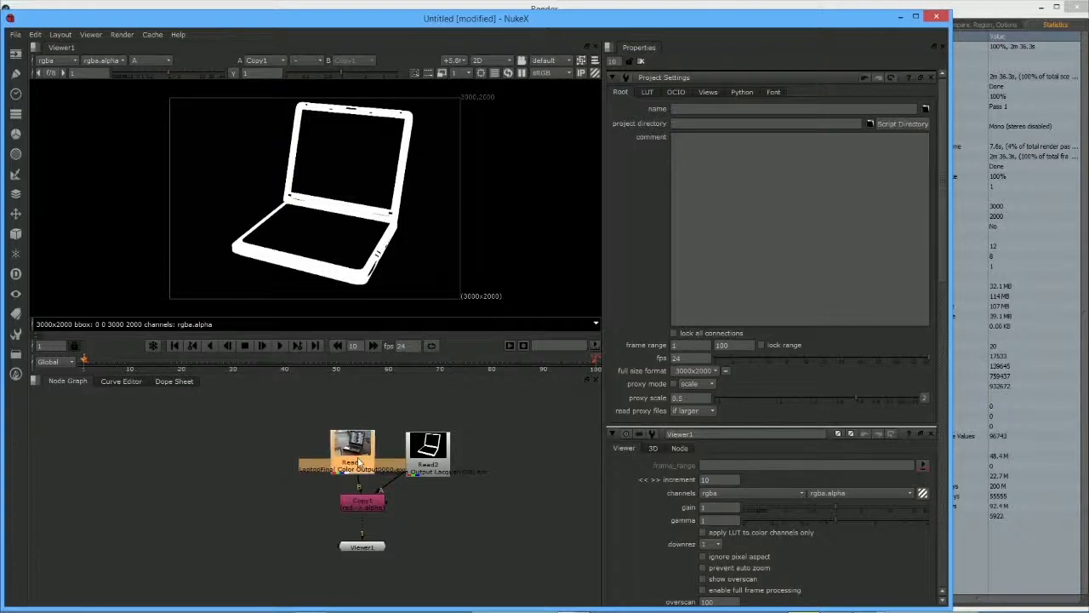
click(151, 60)
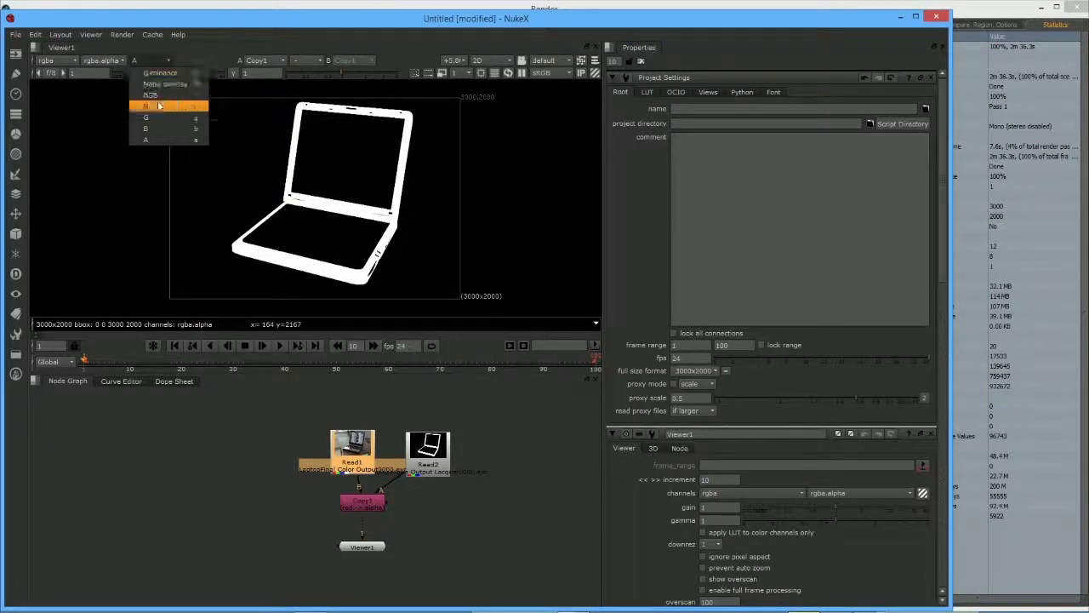
click(162, 96)
drag(428, 451, 443, 457)
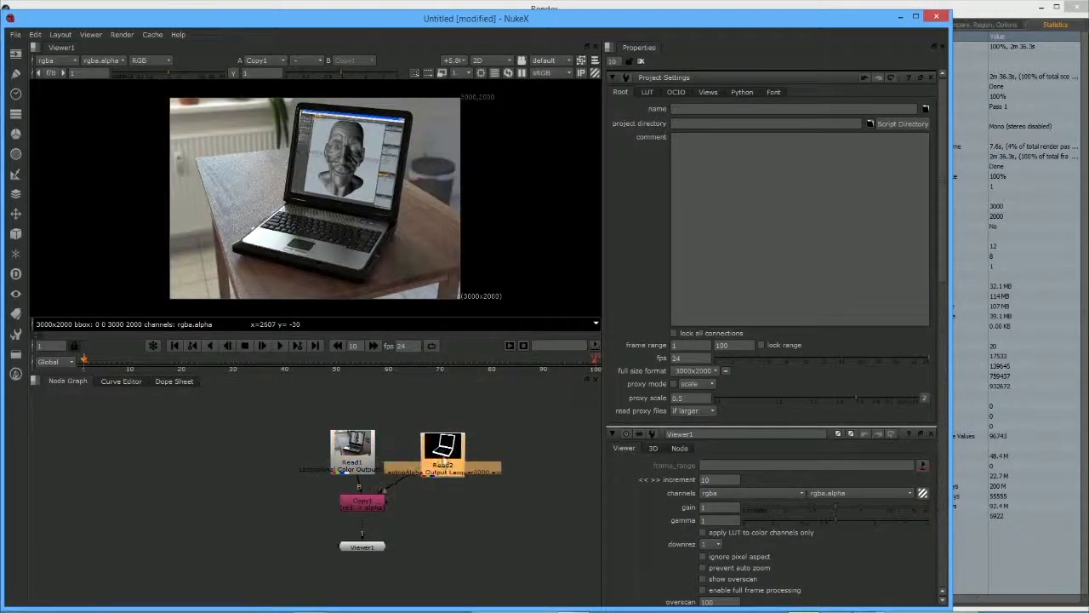
mouse_move(353, 453)
mouse_down()
mouse_move(339, 439)
mouse_move(361, 446)
mouse_up()
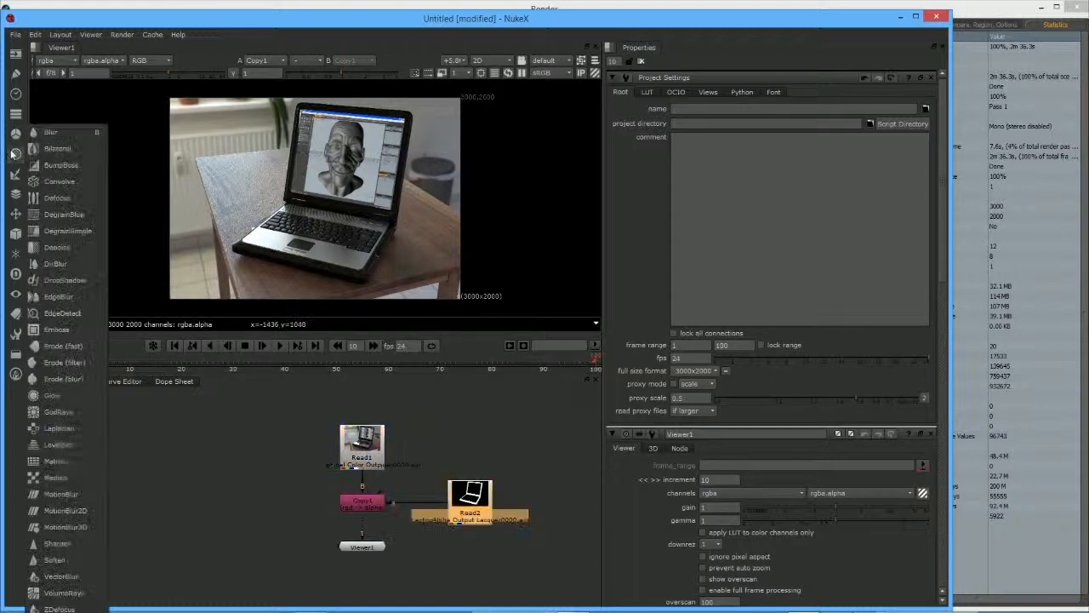
click(16, 154)
Step: Add a Premult node and insert it between Copy1 and the Viewer
click(16, 196)
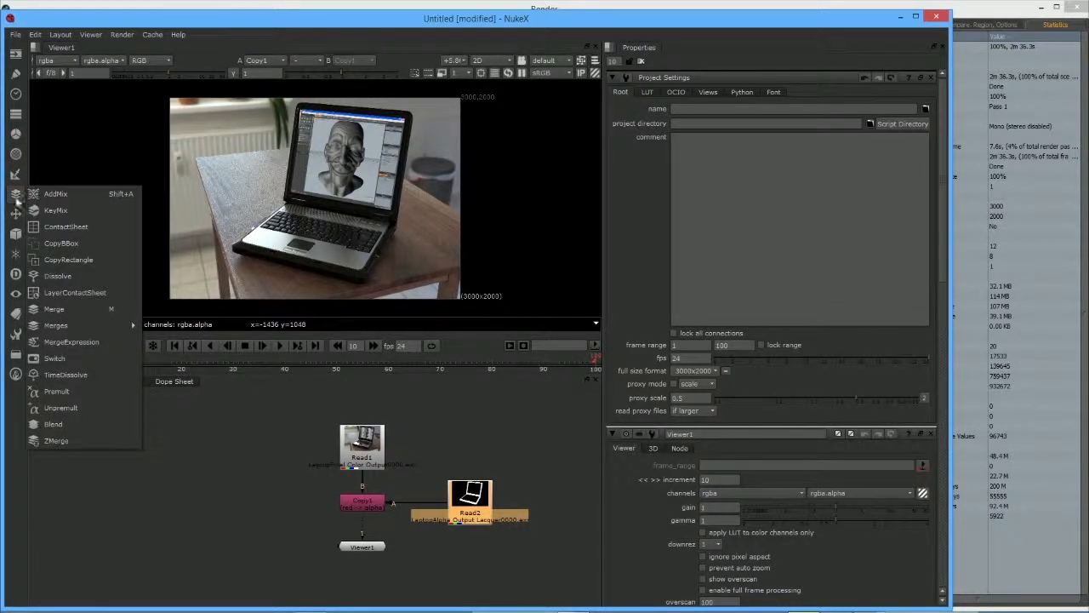
click(75, 390)
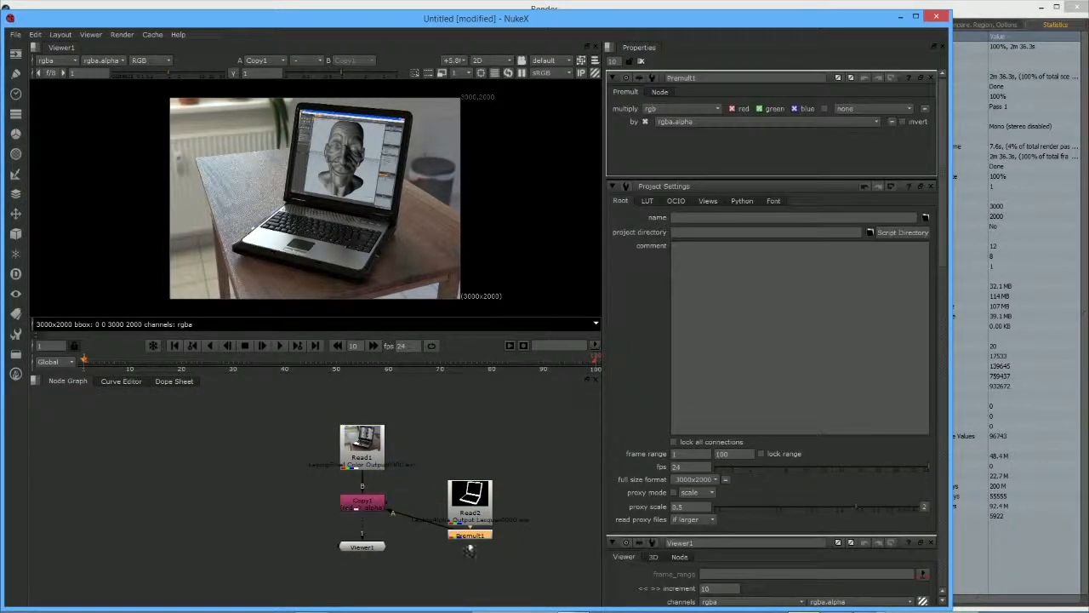
drag(468, 536, 374, 500)
drag(412, 532, 372, 583)
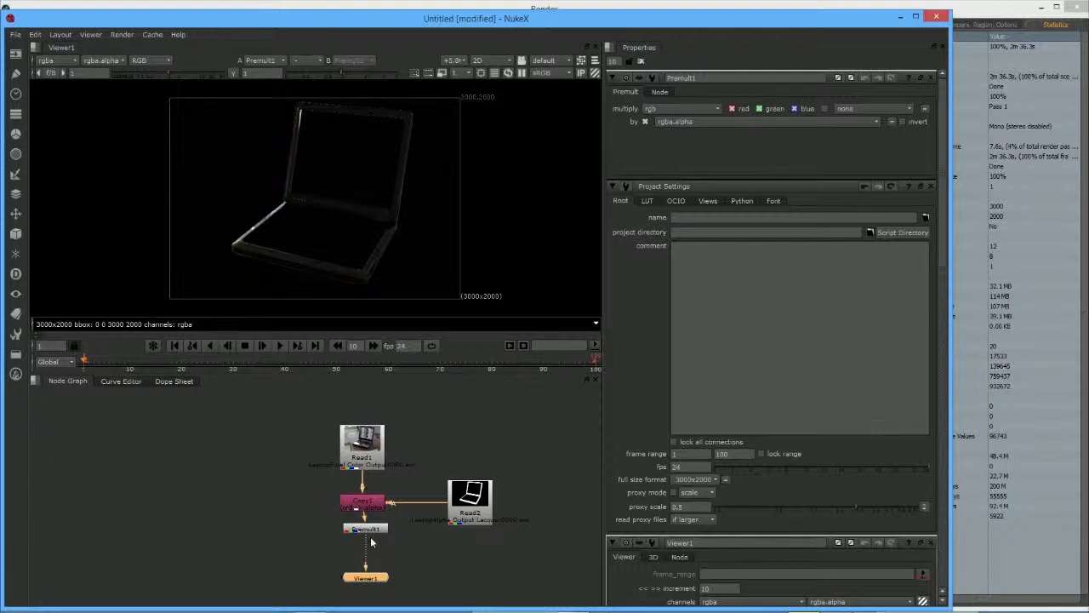
drag(374, 531, 374, 550)
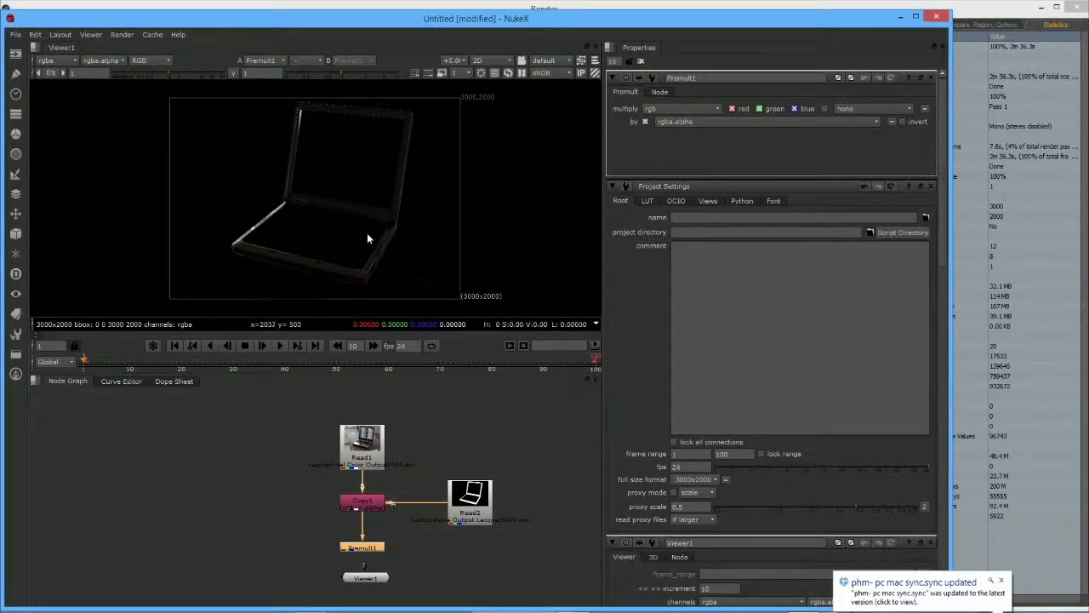
scroll(366, 236, up, 4)
scroll(367, 238, down, 5)
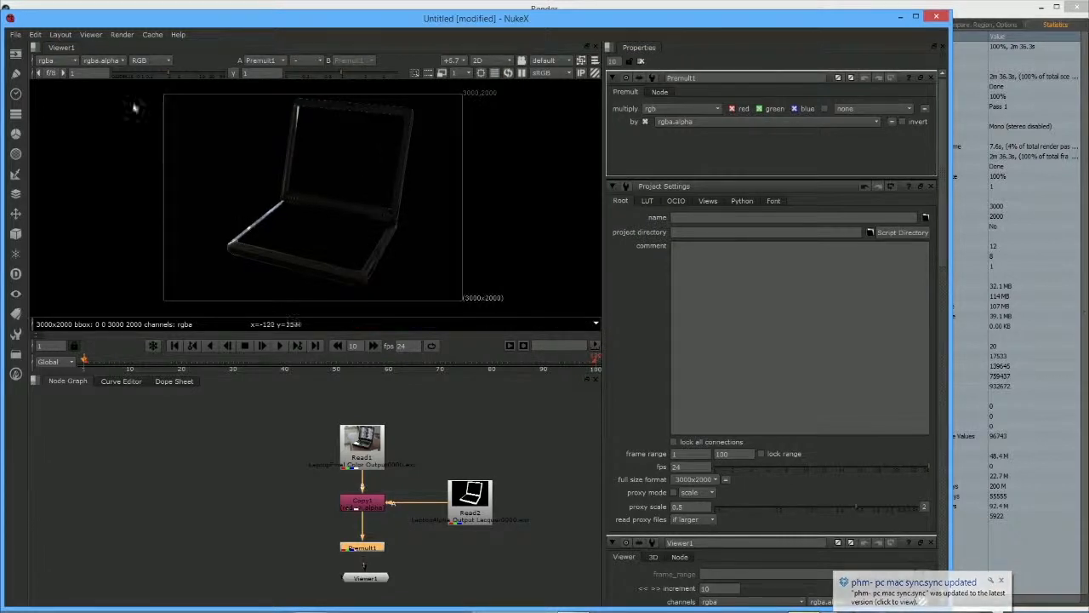
Step: Tidy the Premult and Viewer positions with RGB displayed, then create Merge1
click(140, 60)
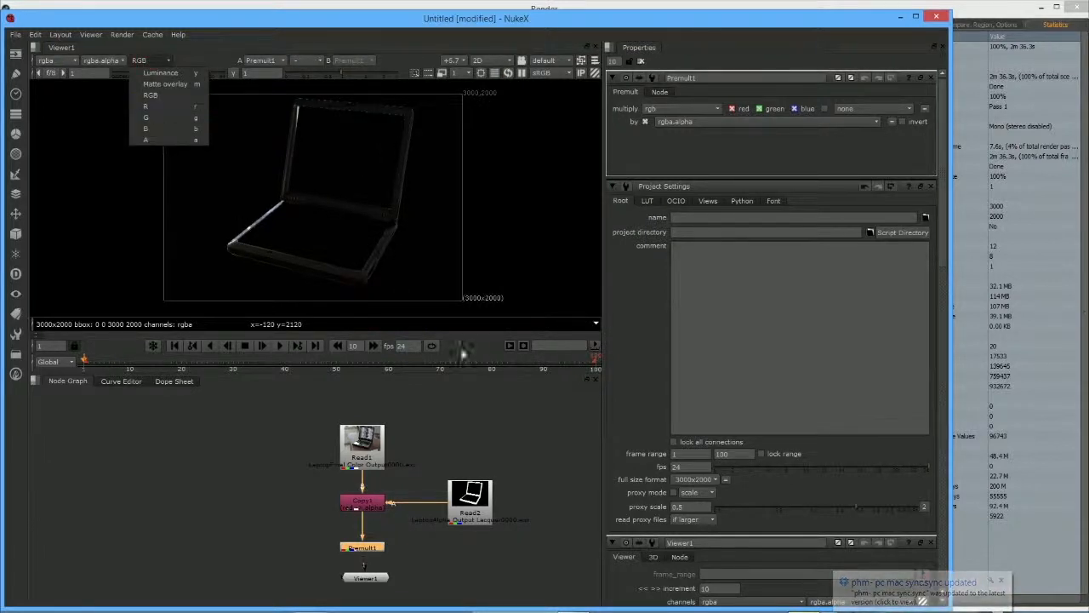
click(569, 452)
drag(380, 546, 370, 536)
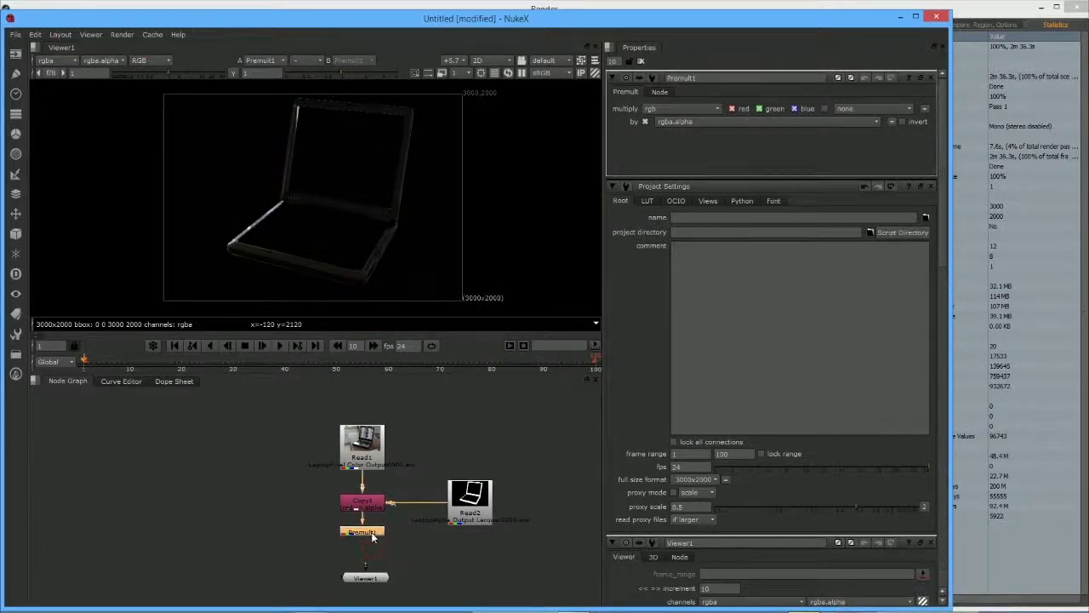
drag(379, 578, 375, 590)
click(400, 573)
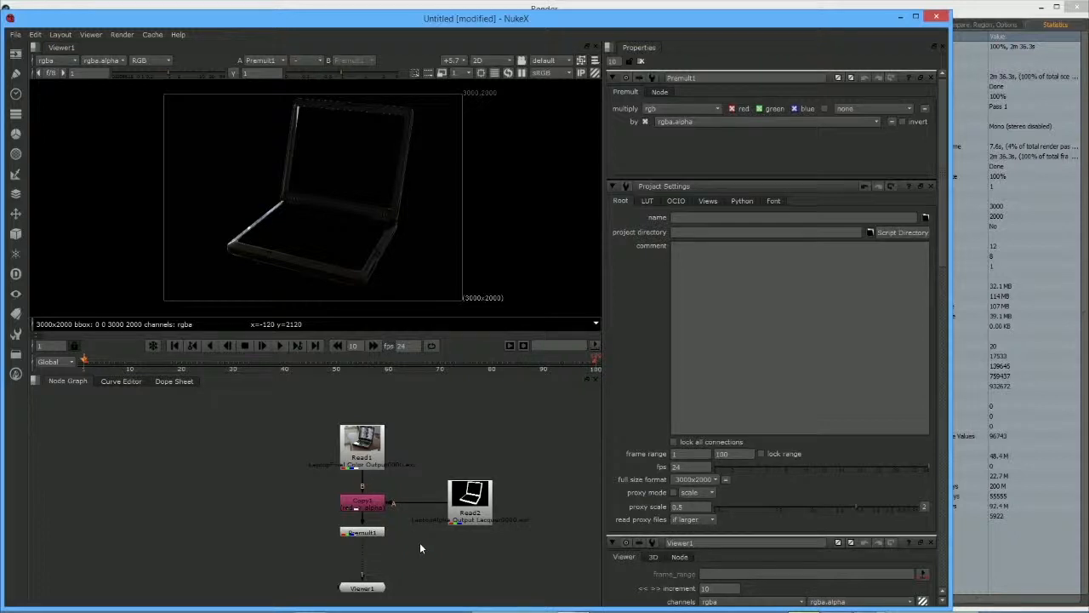
key(m)
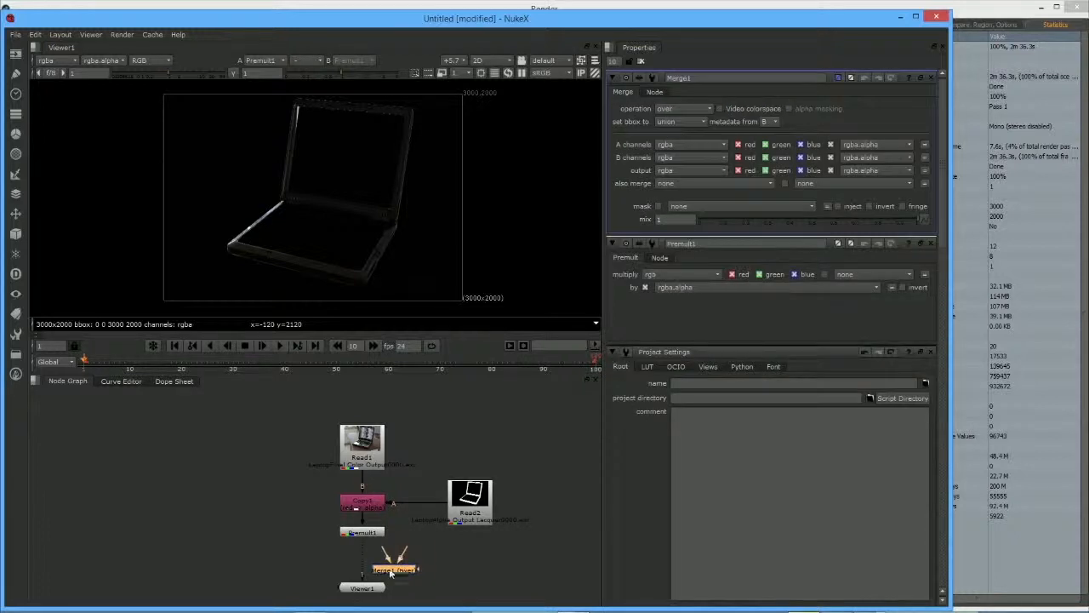
Step: Connect Merge1's A to Premult1, insert it above the Viewer, and route Read1 into B through two Dots
drag(245, 529, 365, 568)
drag(346, 456, 294, 469)
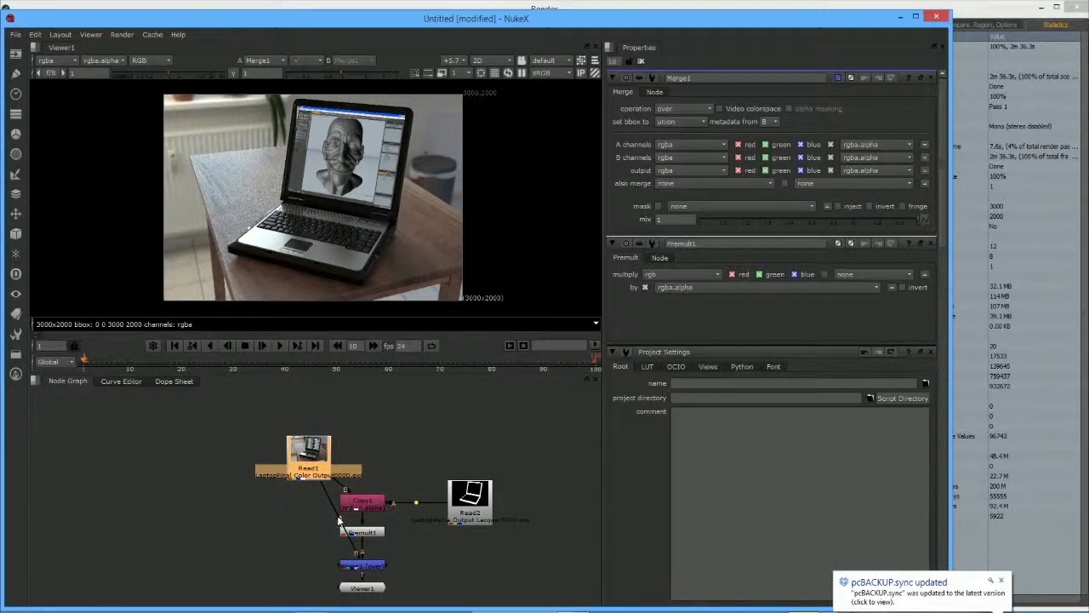
ctrl+drag(341, 521, 309, 567)
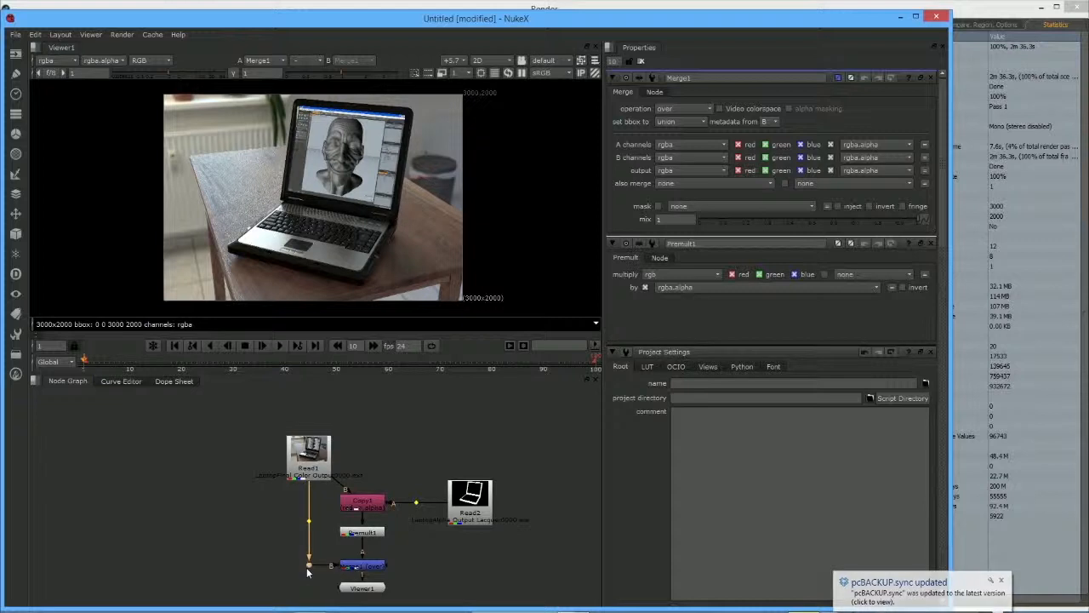
drag(327, 440, 381, 435)
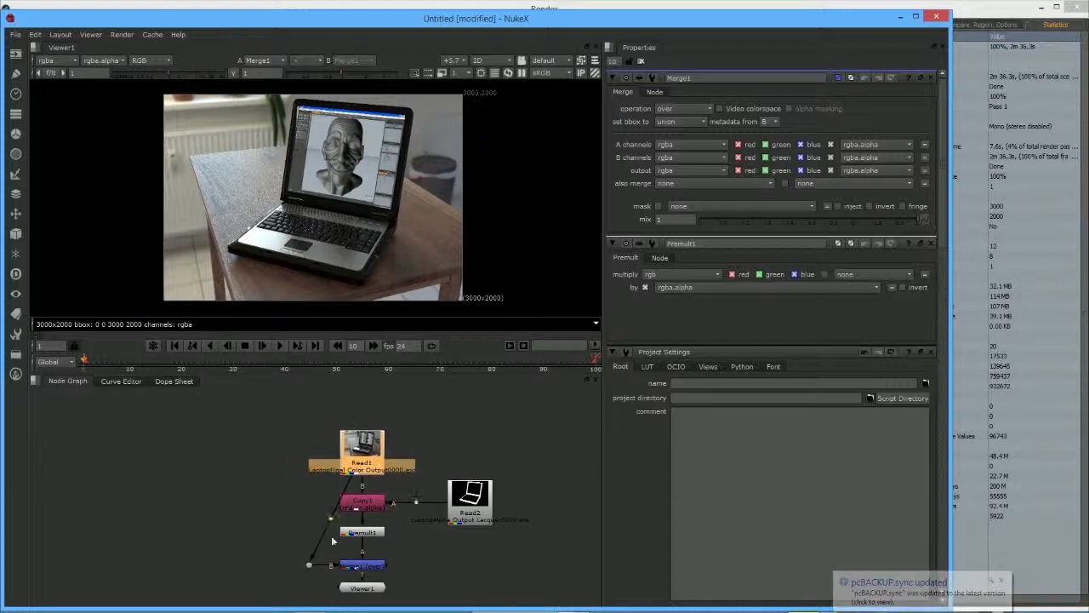
ctrl+drag(332, 519, 314, 457)
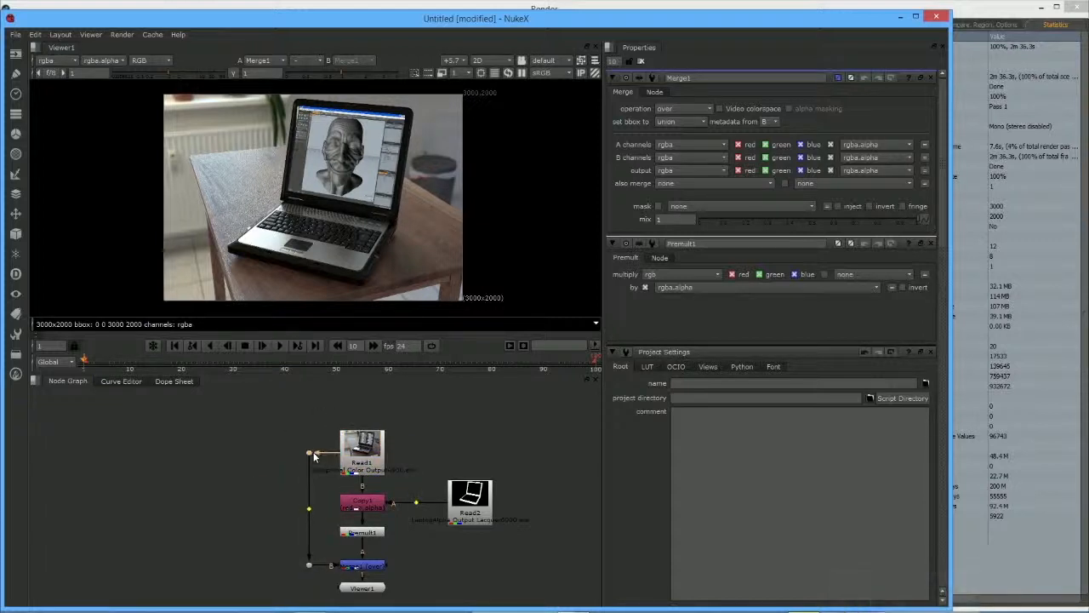
click(413, 458)
Step: Add a Grade node between Read1 and Copy1, raising Read1 and its Dot to make room
click(14, 138)
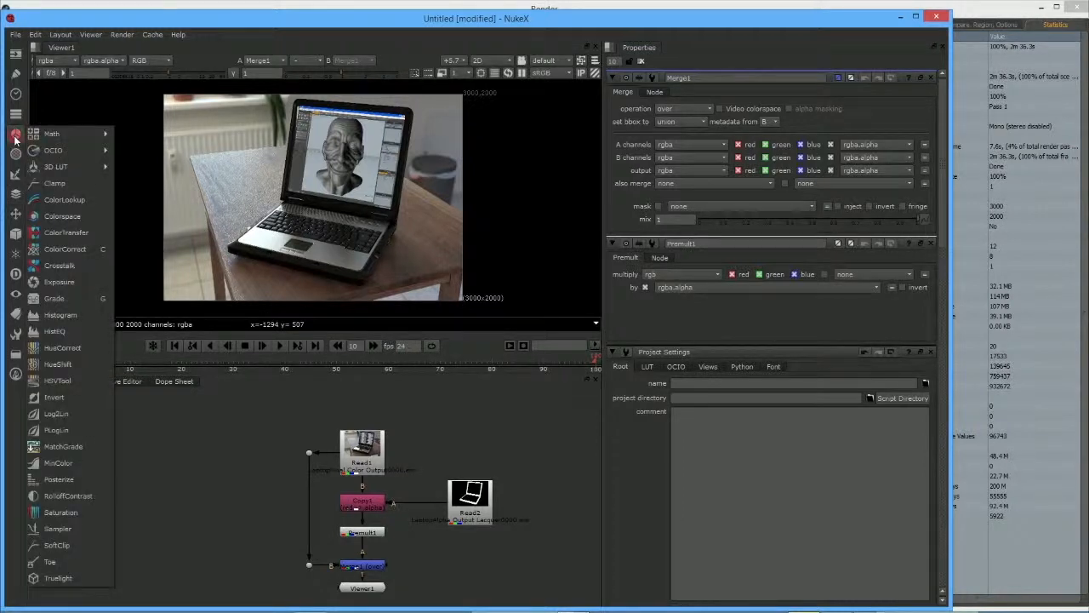
click(83, 301)
drag(366, 455, 364, 414)
drag(313, 455, 314, 412)
drag(413, 454, 369, 469)
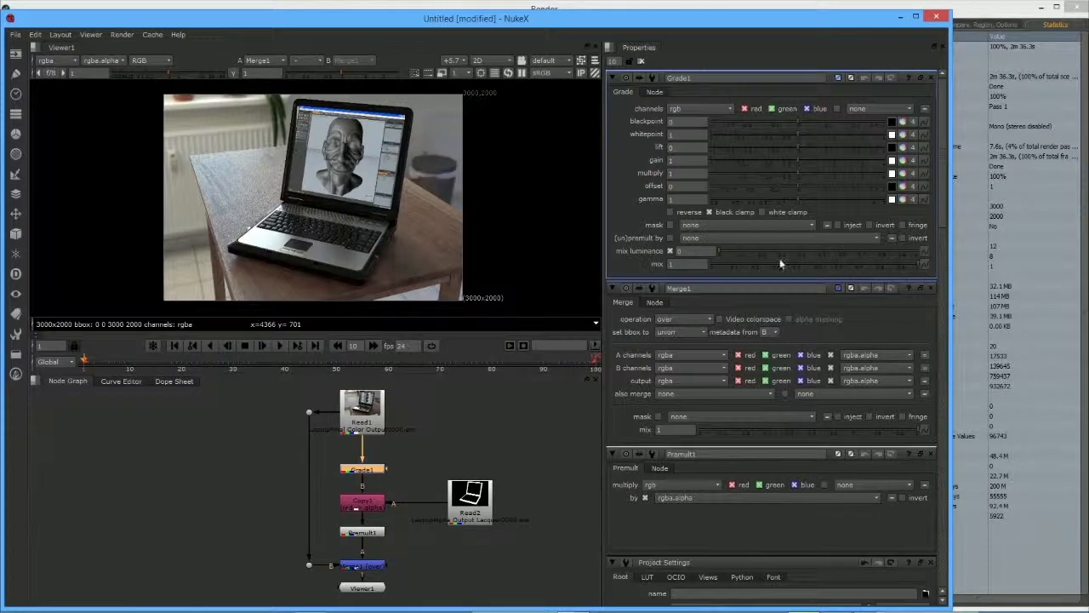
Step: Close the extra property panels and set Grade1 to blackpoint -0.003, whitepoint 1.24, lift 0.01
click(931, 288)
click(931, 289)
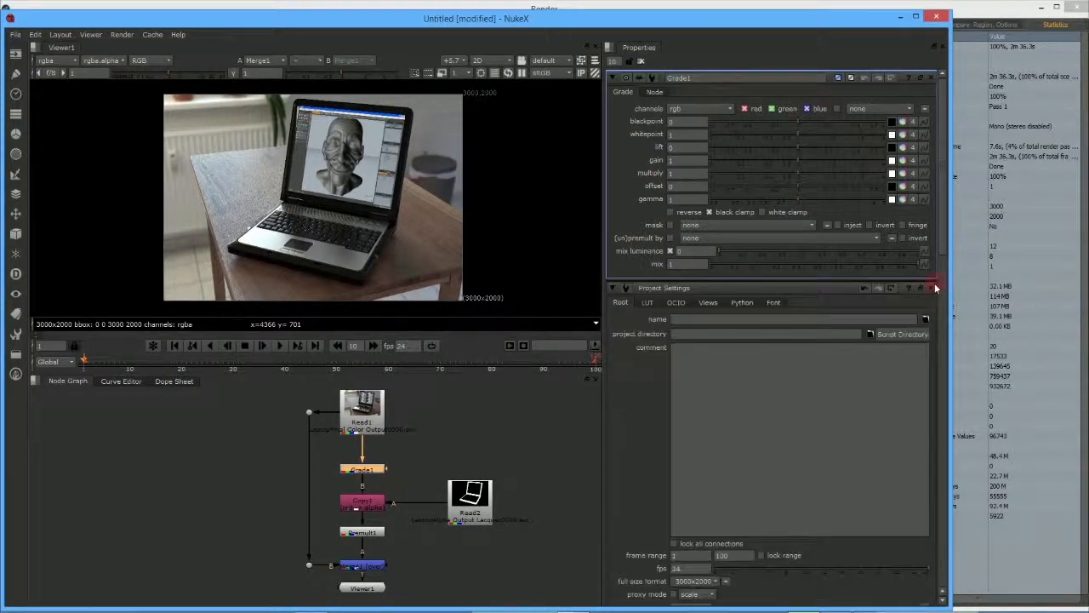
click(931, 288)
click(932, 288)
click(933, 288)
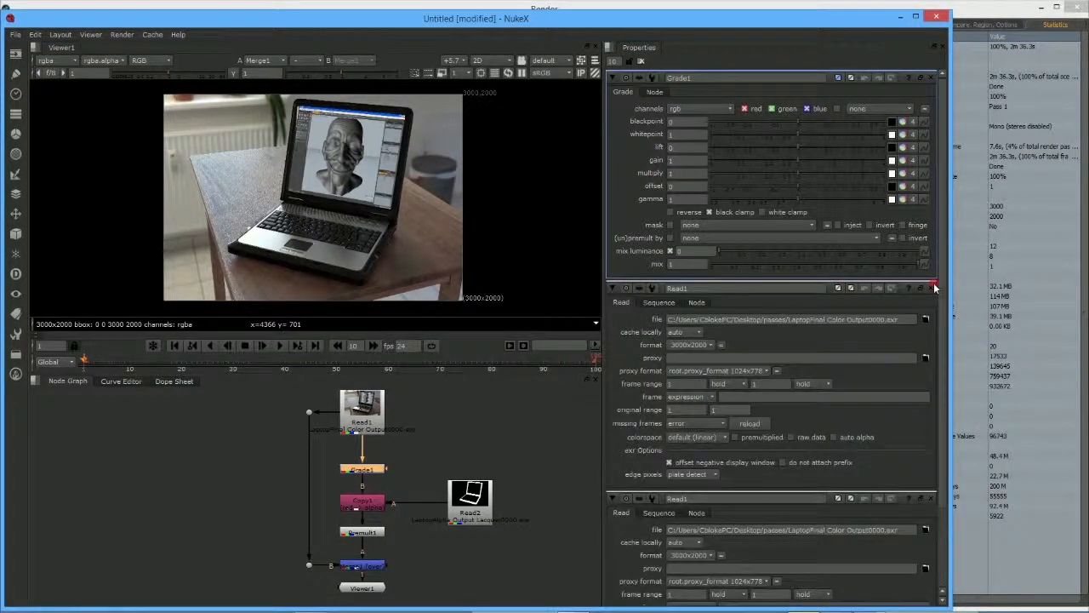
click(933, 289)
click(933, 289)
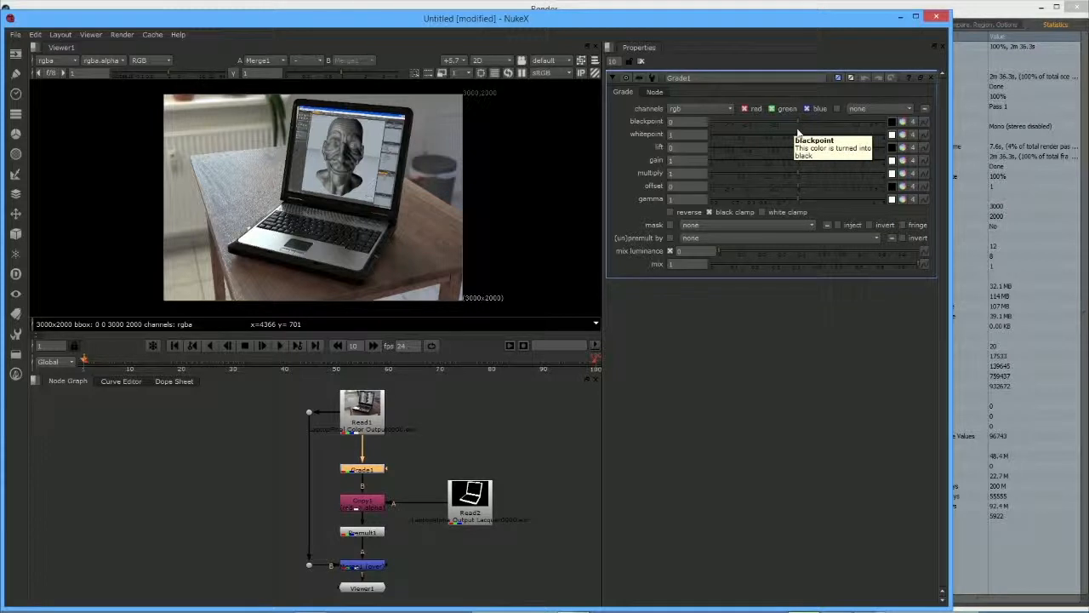
drag(798, 121, 807, 156)
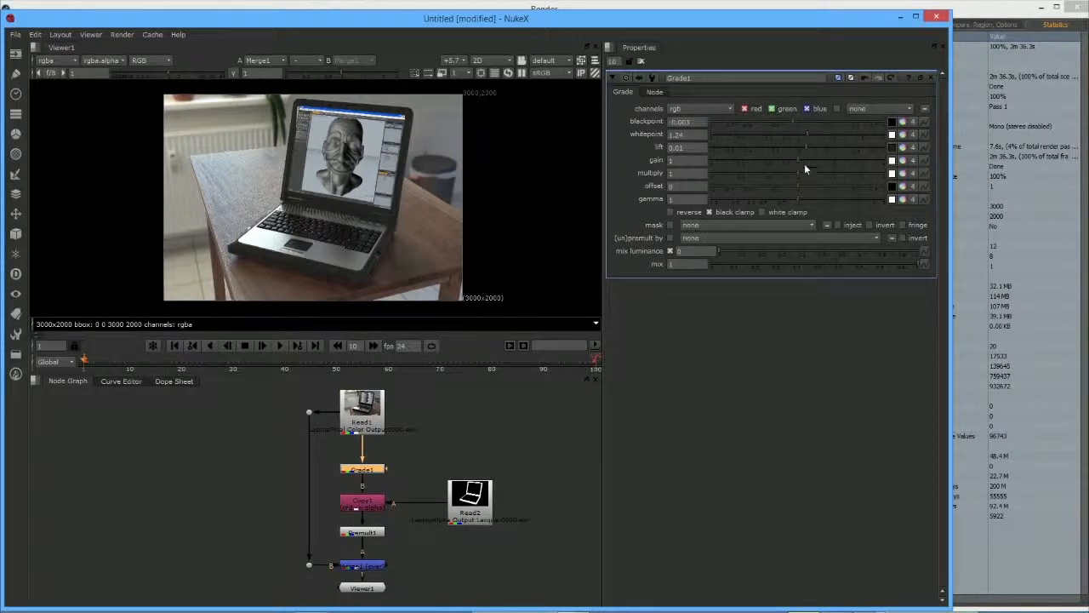
click(15, 54)
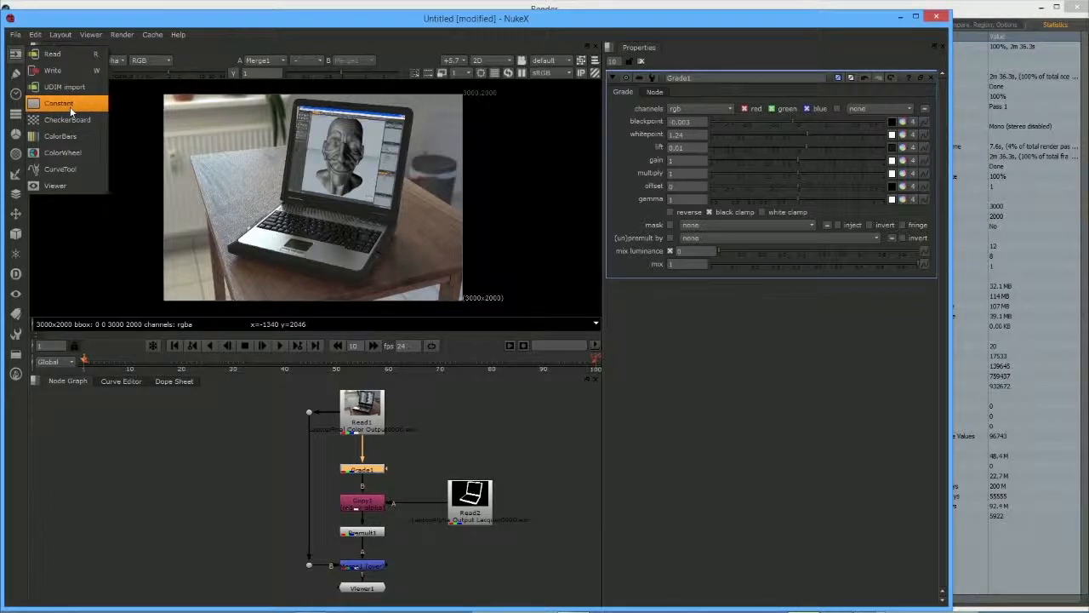
Step: Add a Constant beside Read1 and insert Merge2 between Read1 and Grade1
click(70, 106)
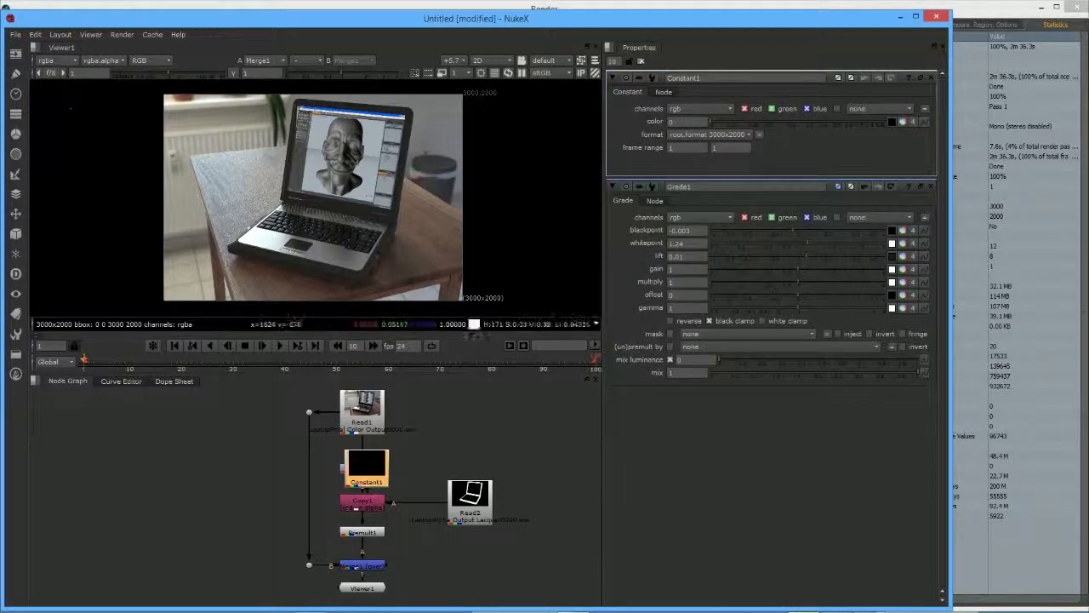
drag(354, 462, 440, 441)
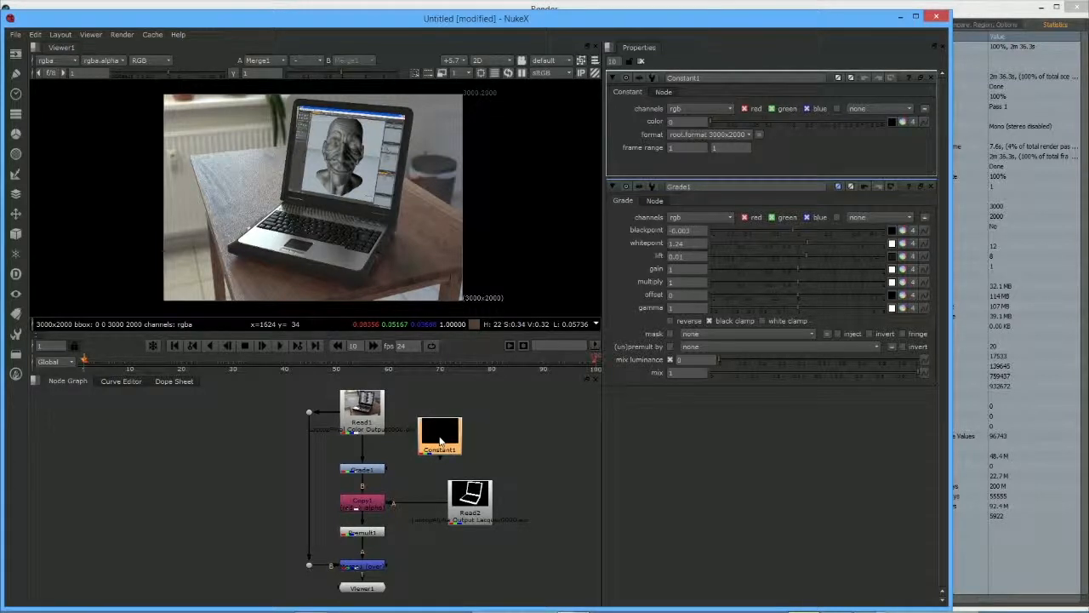
key(m)
drag(504, 437, 370, 449)
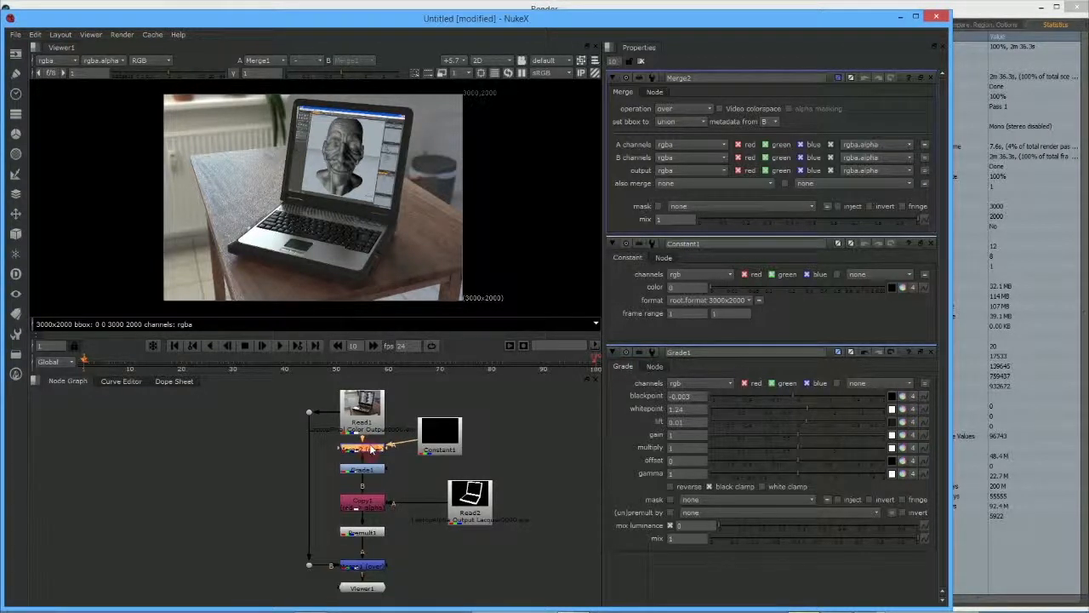
drag(441, 434, 445, 446)
Step: Make Constant1 red by unchecking blue and setting its color to 0.12
double_click(445, 446)
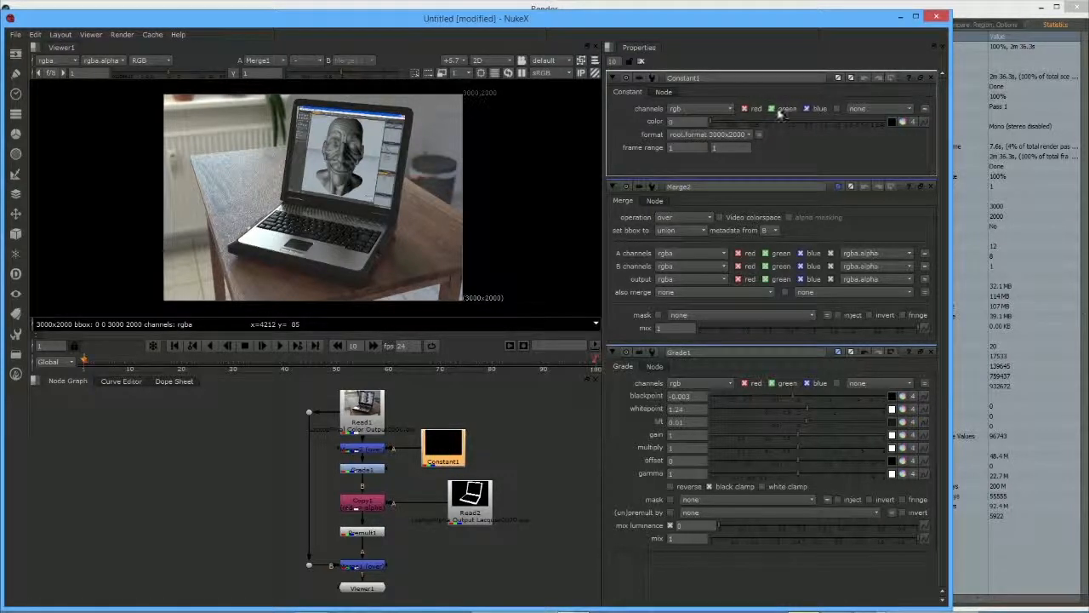
click(805, 109)
drag(753, 124, 774, 118)
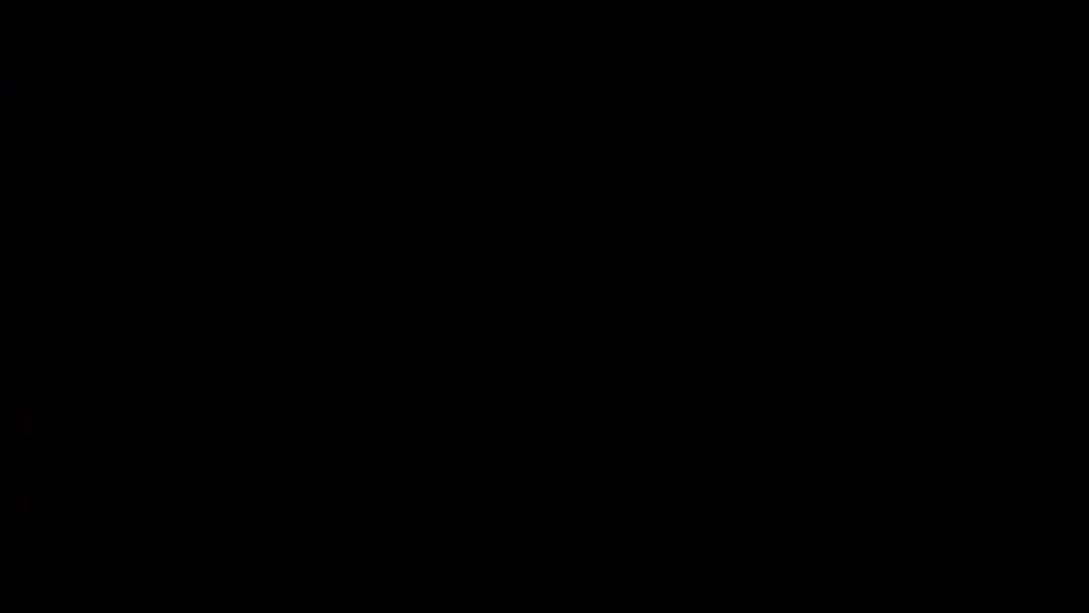